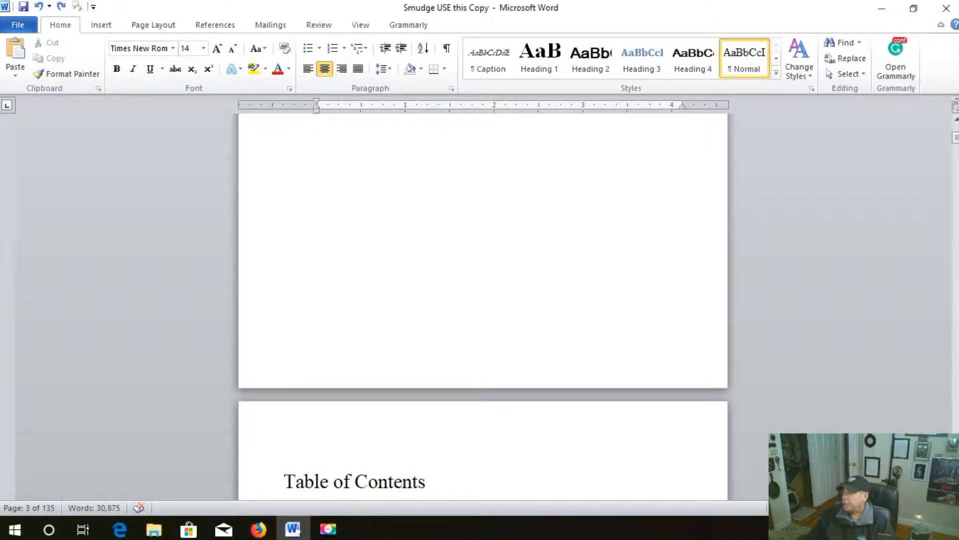
Step: Examine the book's front matter, from the title page through the copyright and acknowledgement pages to the end of the table of contents
scroll(482, 307, up, 10)
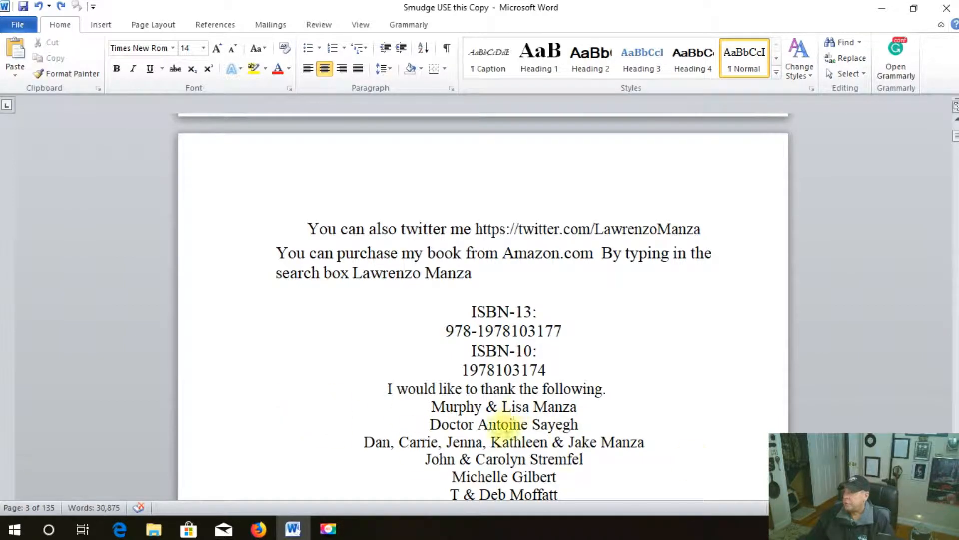
click(823, 269)
scroll(825, 285, down, 2)
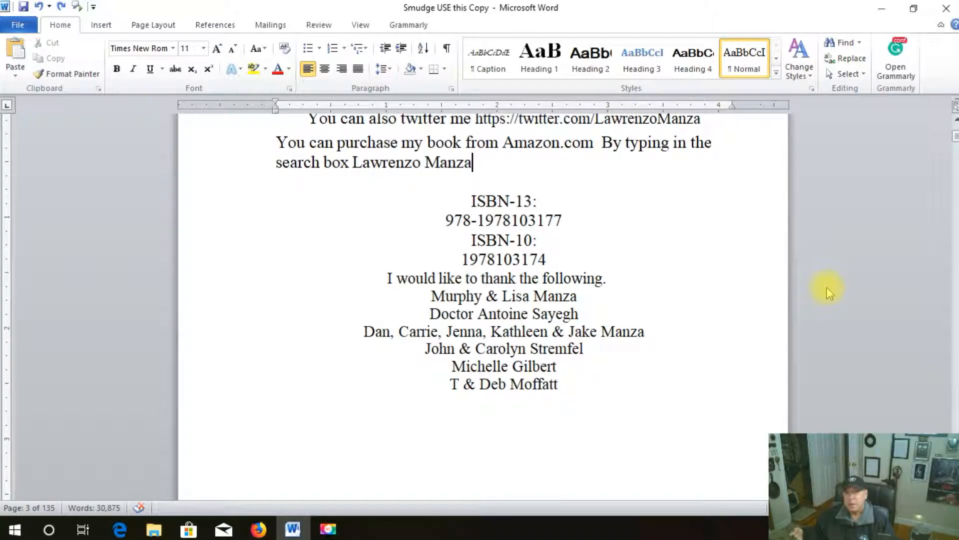
scroll(827, 287, up, 5)
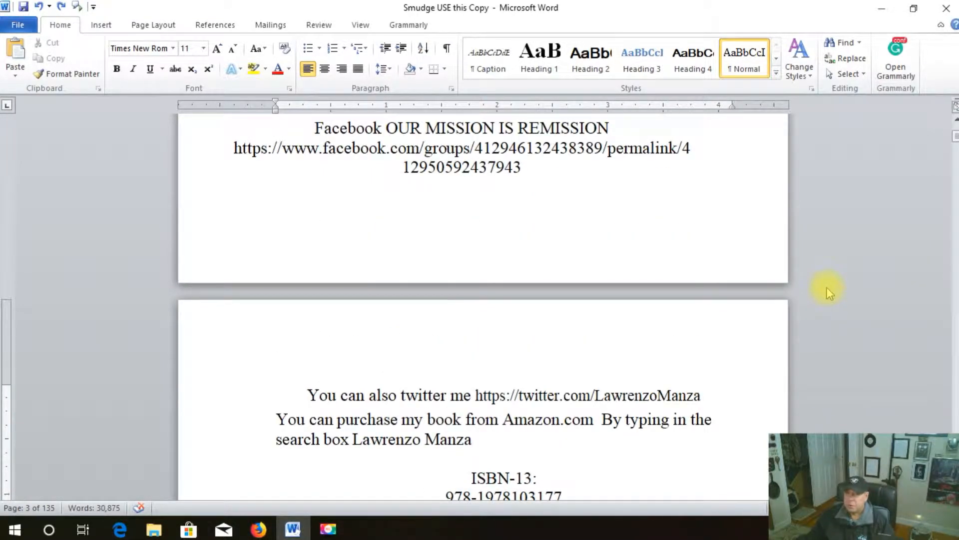
scroll(827, 286, up, 12)
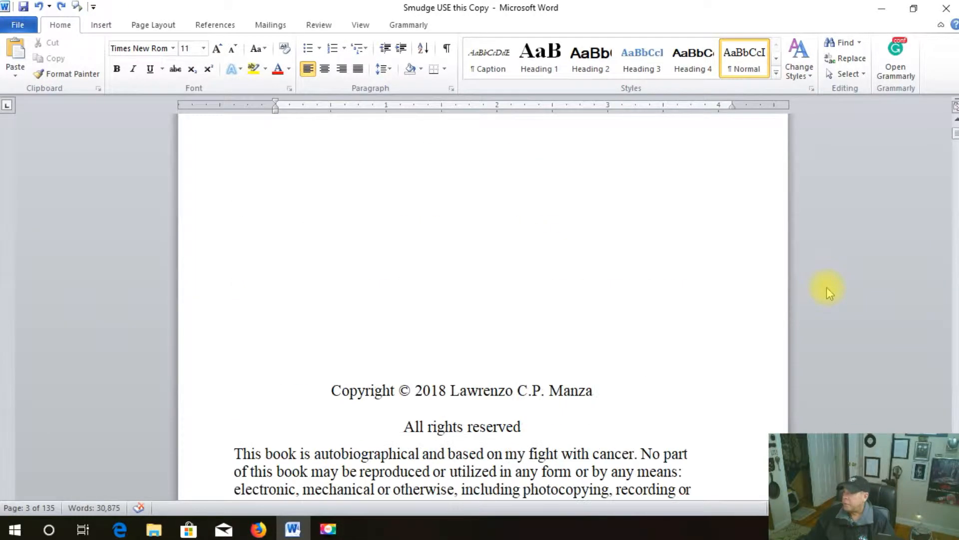
scroll(827, 287, up, 15)
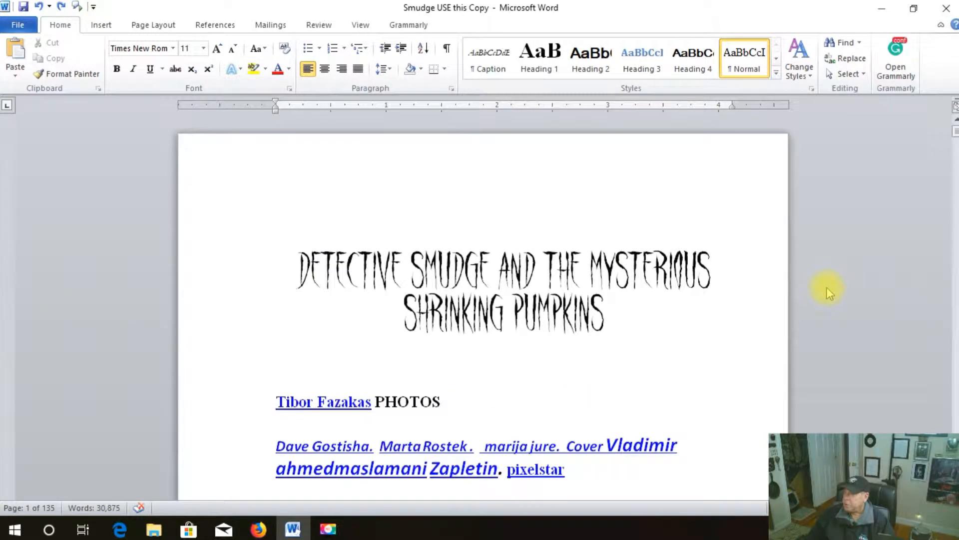
scroll(826, 286, down, 4)
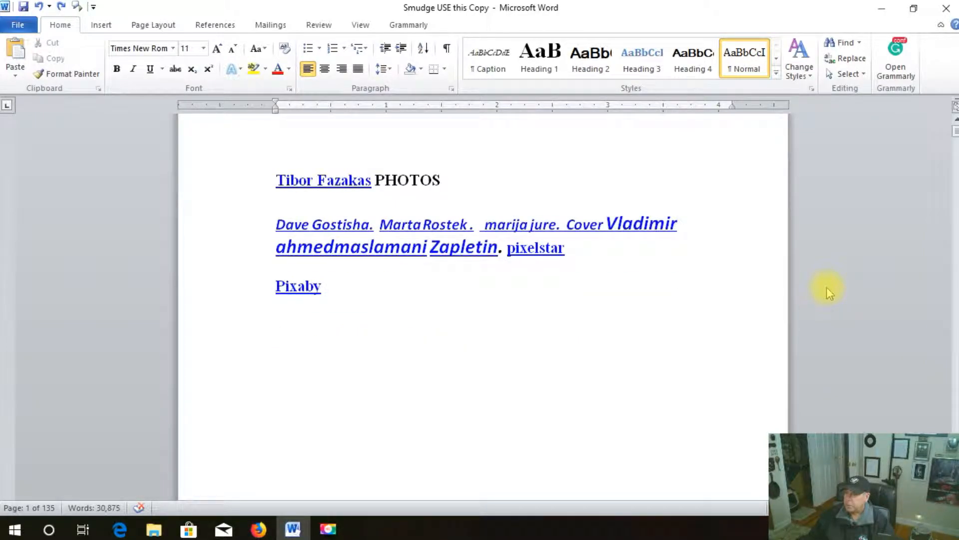
scroll(826, 286, down, 10)
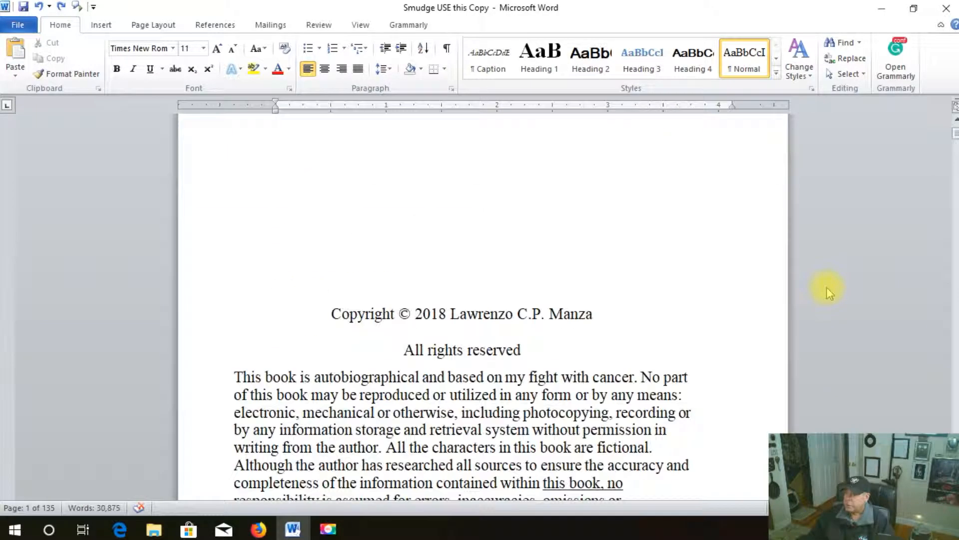
scroll(827, 287, down, 15)
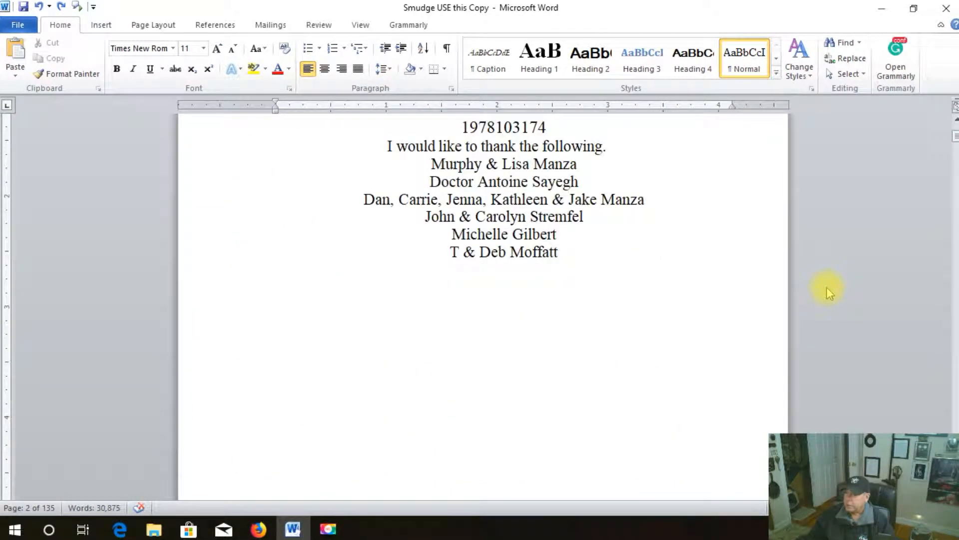
scroll(560, 247, down, 20)
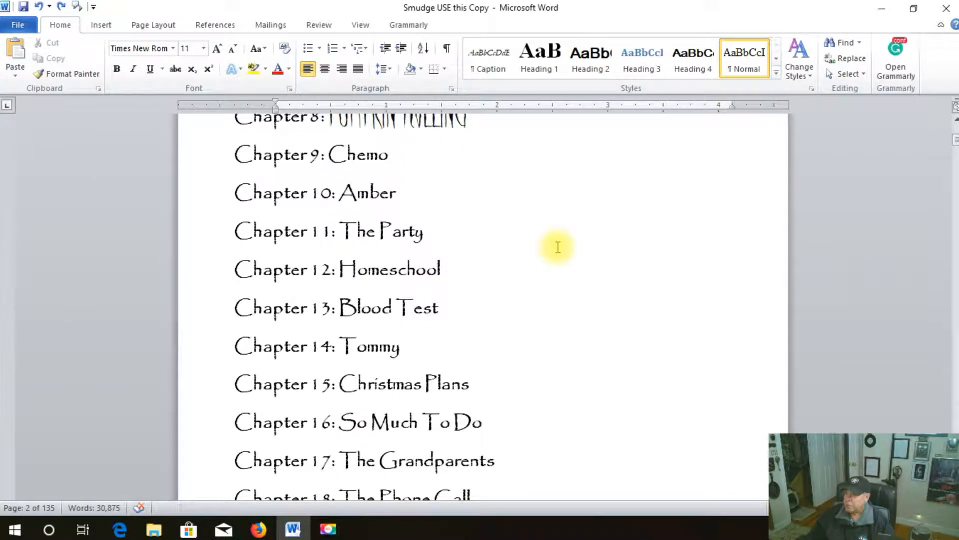
scroll(558, 247, down, 18)
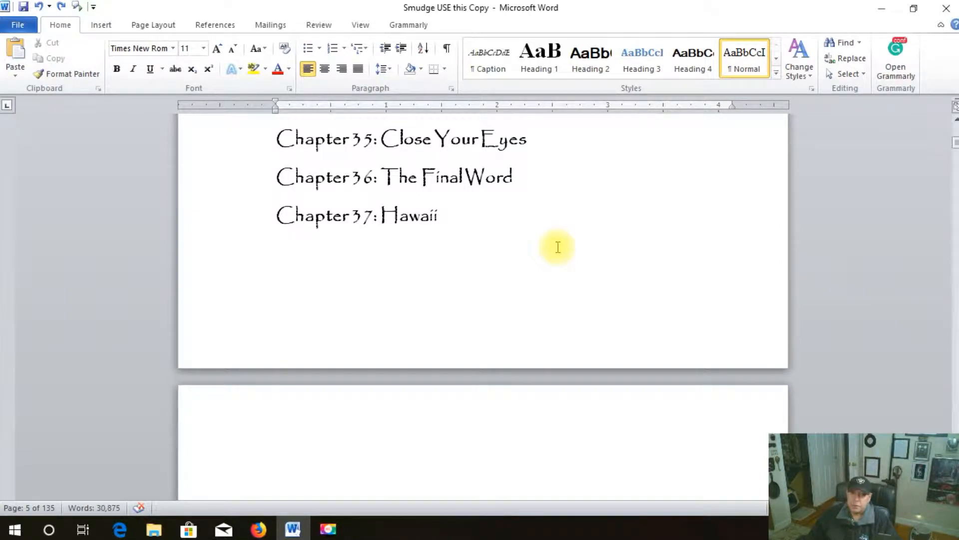
Step: Review the pages from the end of the table of contents through the Prelude to the opening of Chapter One
scroll(557, 247, down, 5)
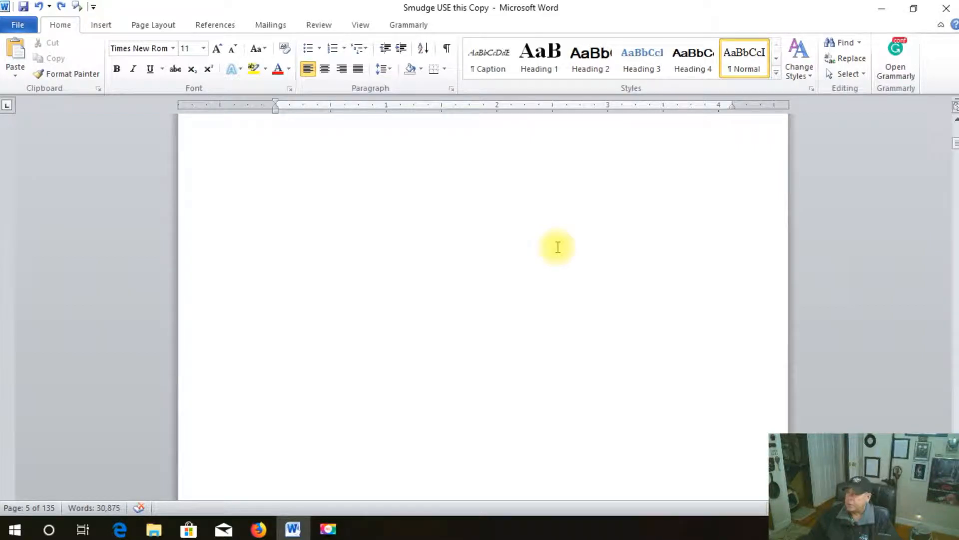
scroll(558, 247, down, 6)
scroll(558, 247, down, 2)
scroll(557, 247, down, 10)
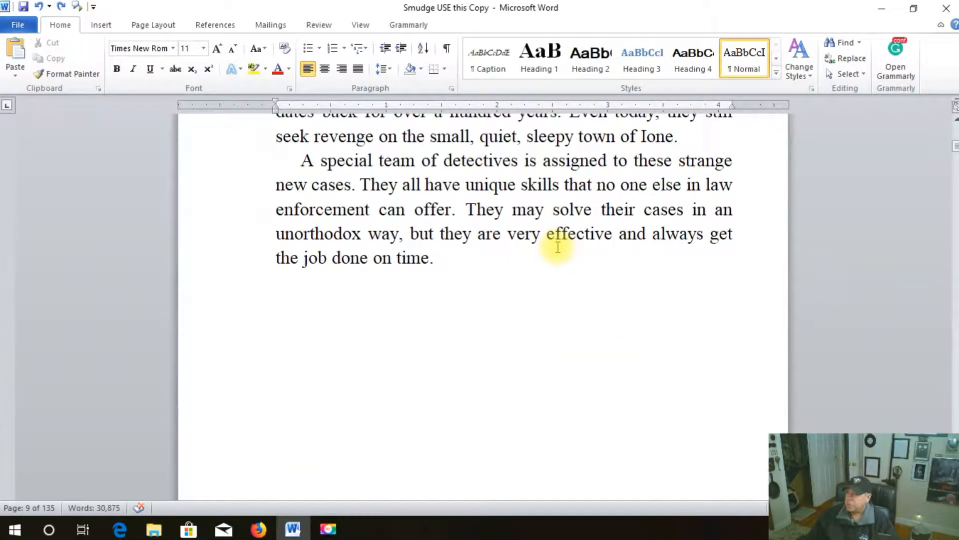
scroll(514, 270, down, 3)
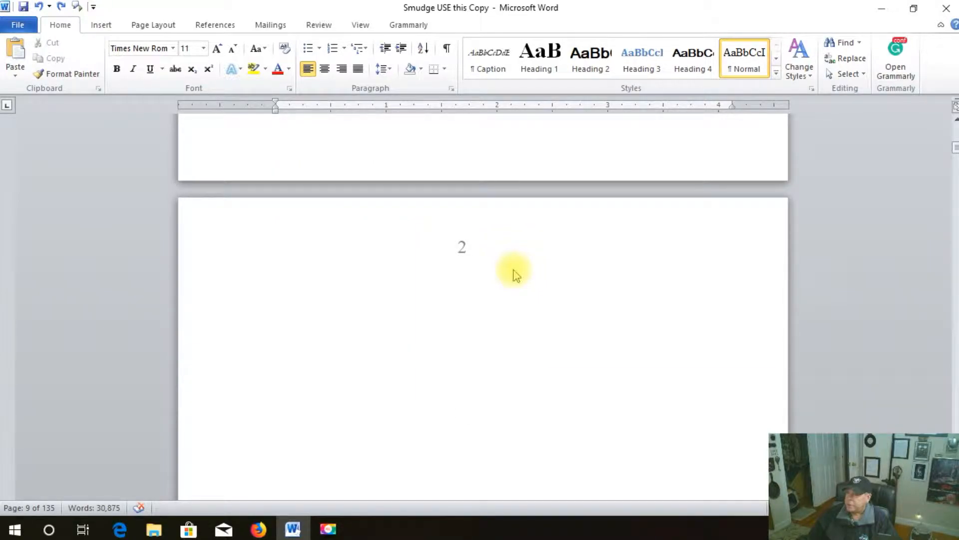
scroll(516, 272, down, 5)
scroll(515, 270, down, 10)
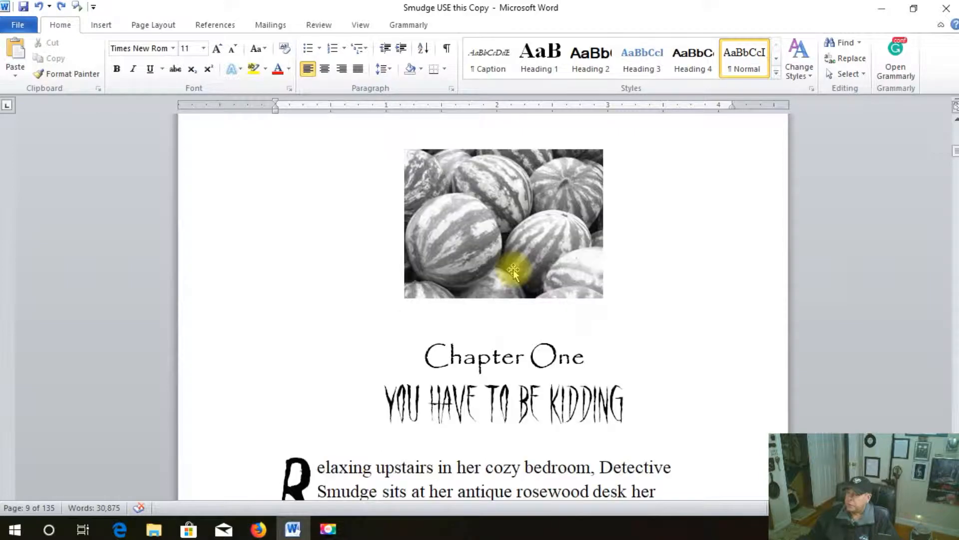
scroll(513, 269, down, 3)
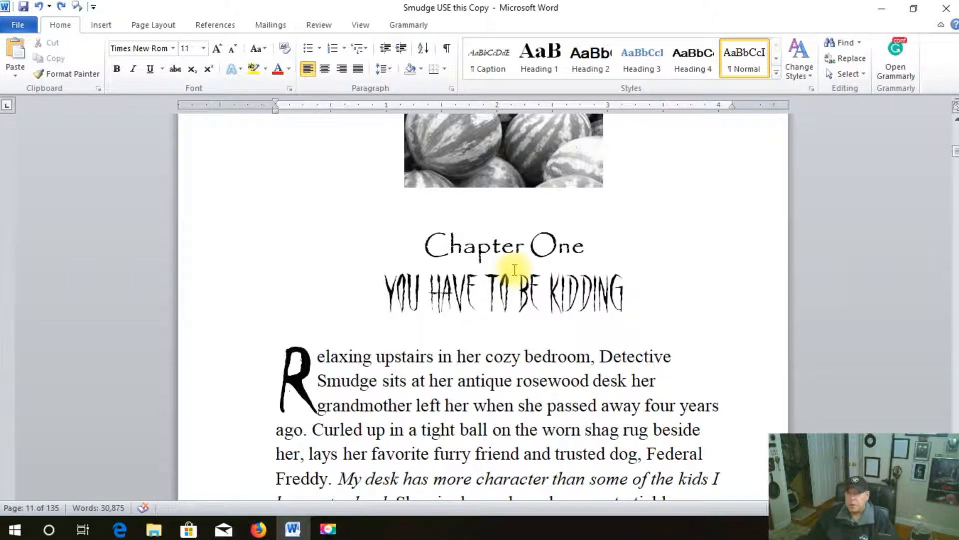
Step: Go back from Chapter One to the blank pages that precede the Prelude and examine them
scroll(515, 270, up, 4)
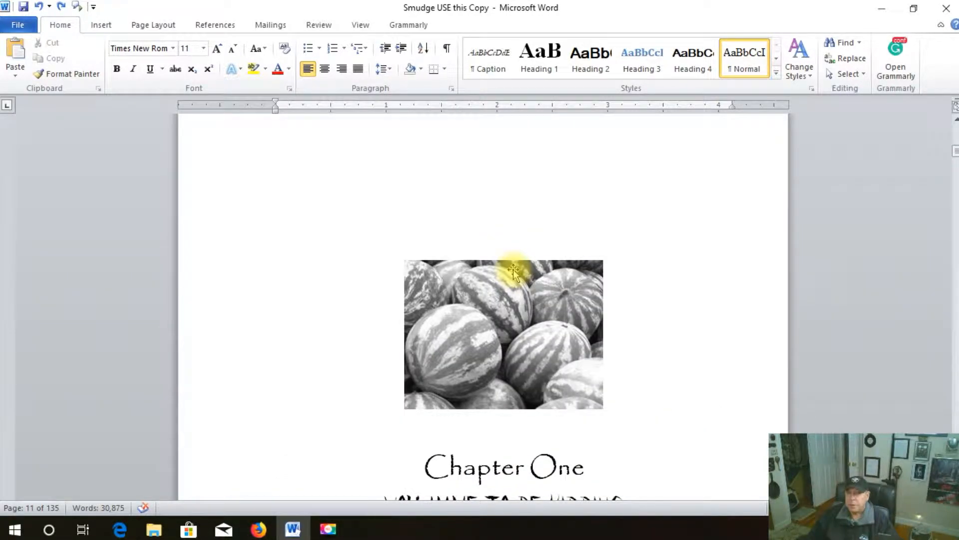
scroll(514, 270, up, 12)
scroll(515, 269, up, 8)
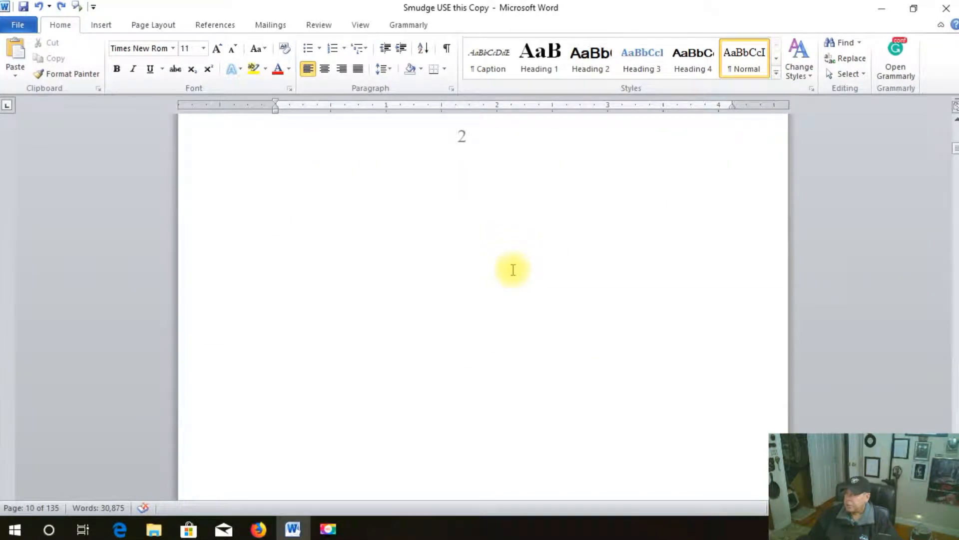
scroll(406, 243, up, 10)
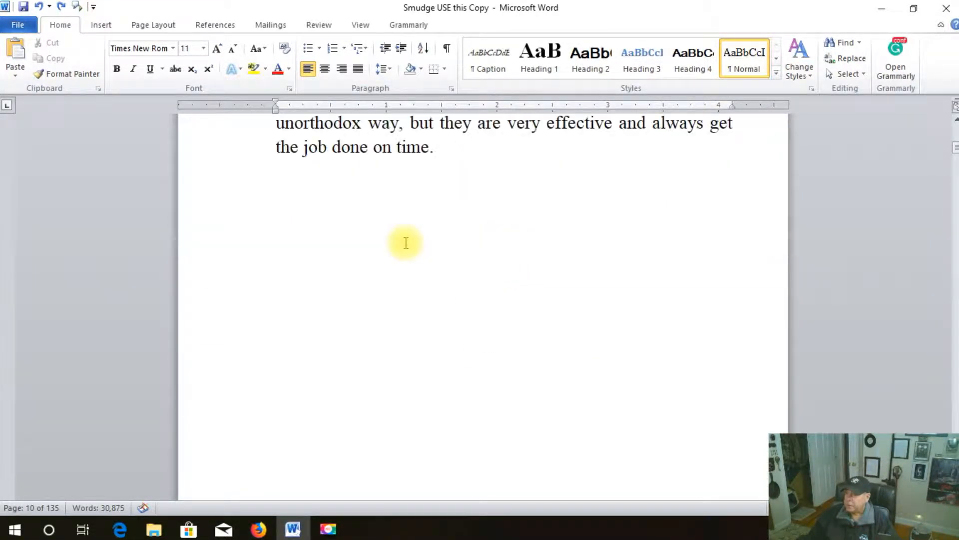
scroll(406, 243, up, 5)
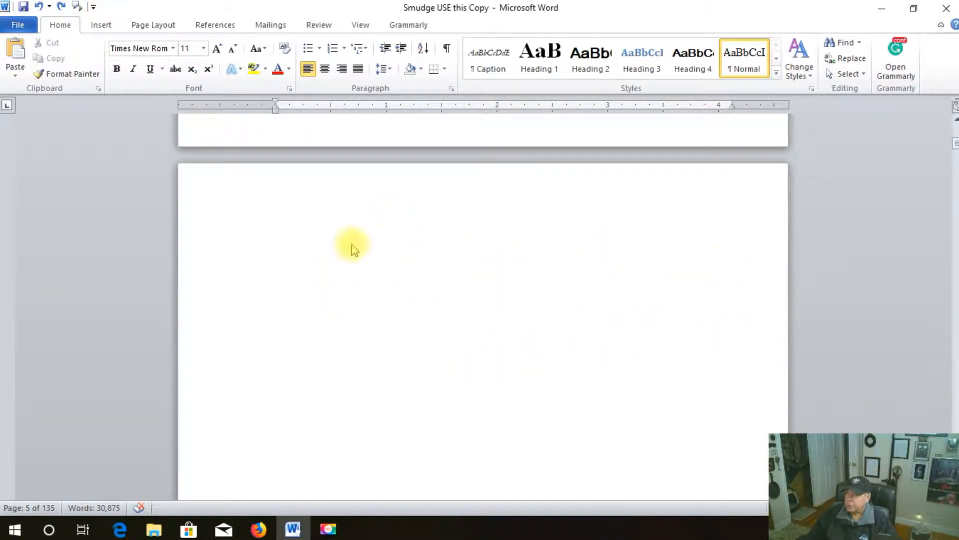
scroll(530, 269, down, 2)
scroll(591, 281, down, 5)
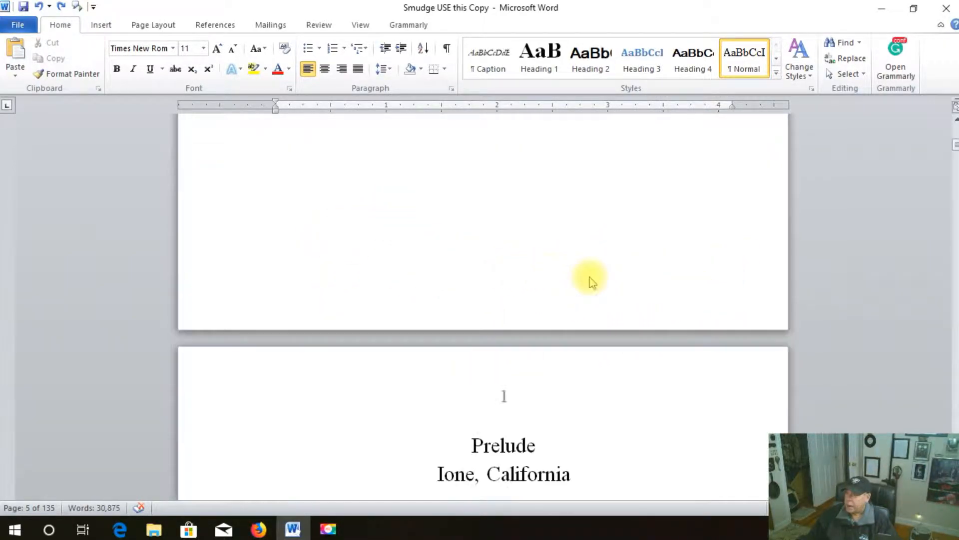
Step: Enter the filler text "JHJHJHJJJJJHJ" on the blank page before the Prelude
right_click(468, 195)
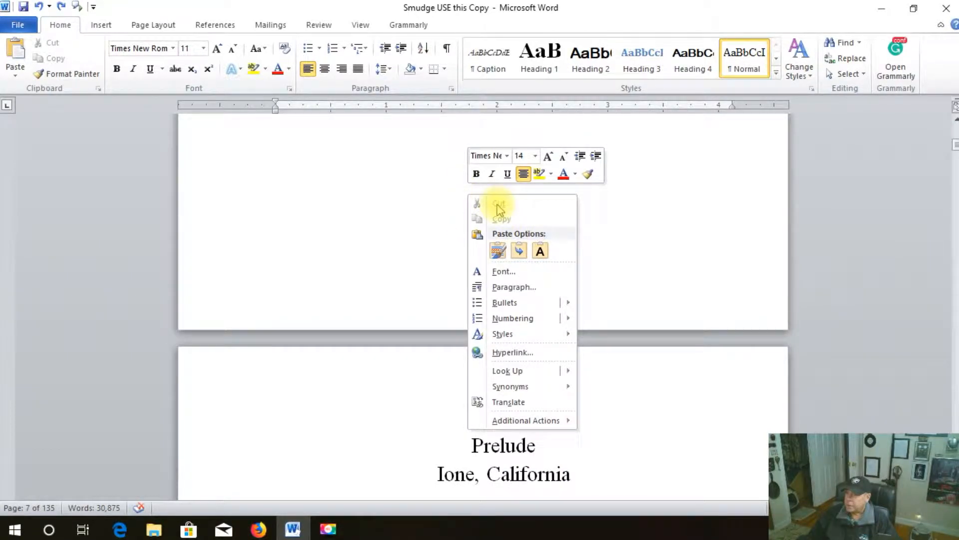
click(370, 232)
scroll(371, 233, up, 15)
scroll(370, 233, down, 2)
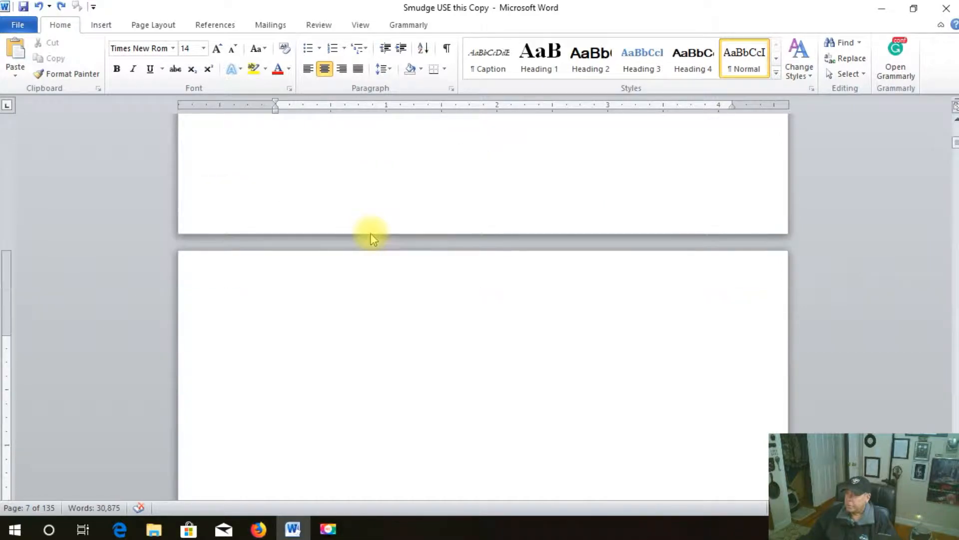
scroll(370, 233, down, 2)
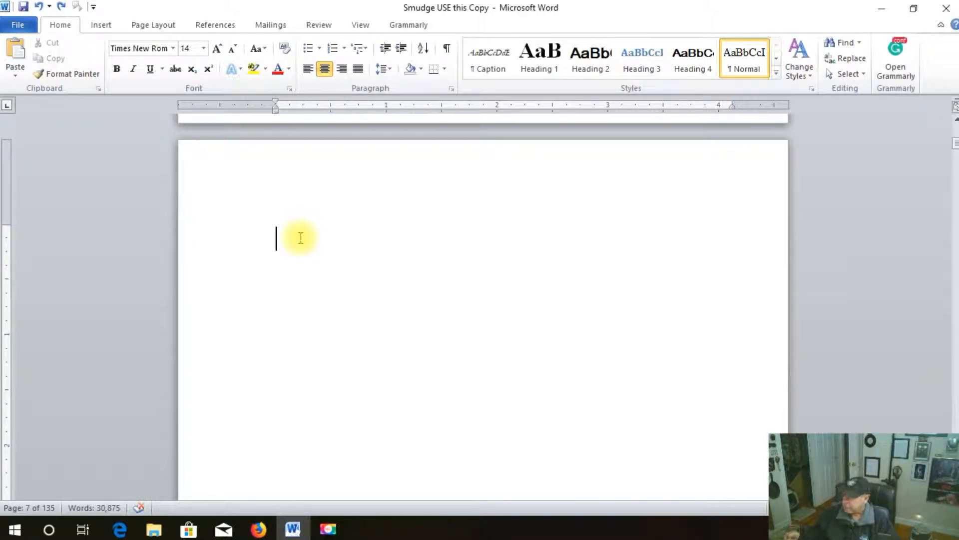
text(JH)
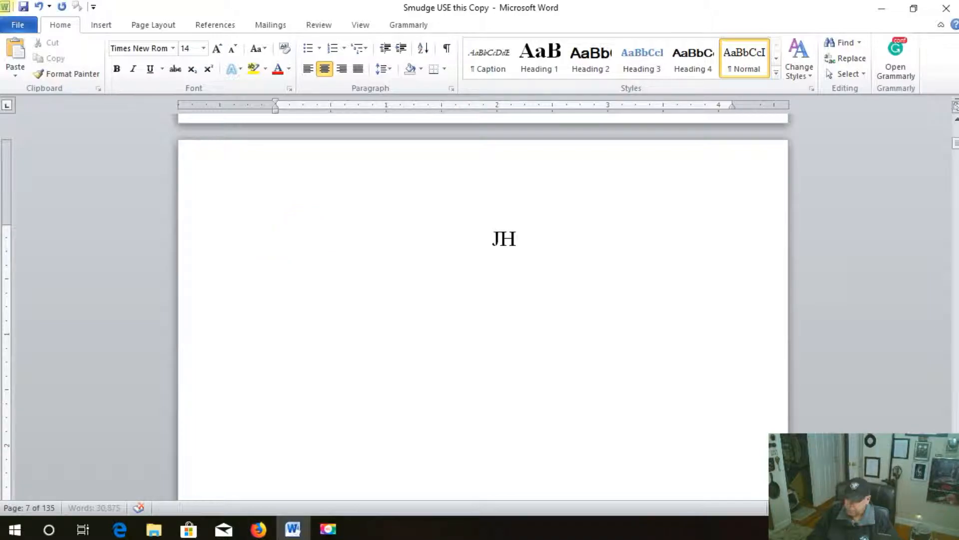
text(JHJHJJJJJHJ)
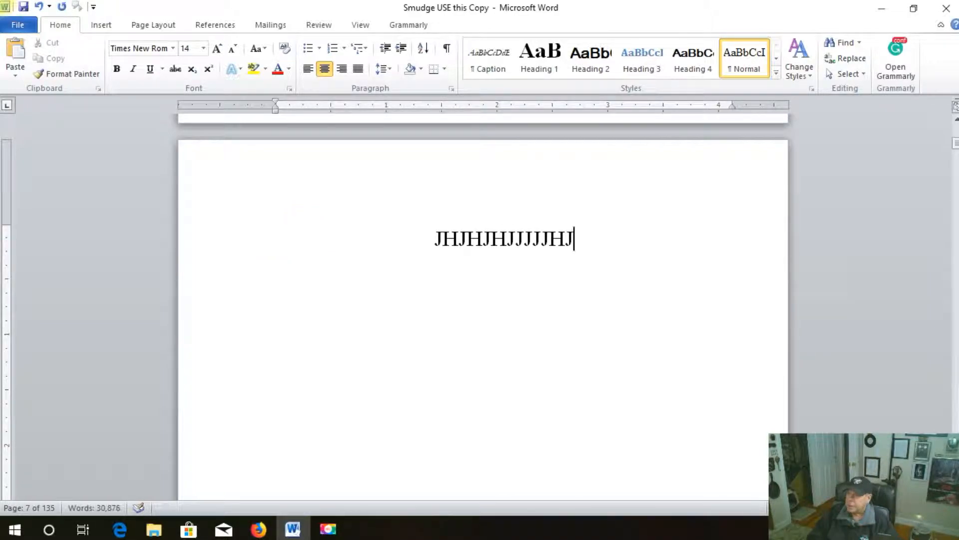
Step: Delete the whole filler text line, including its line end, from the page before the Prelude
click(434, 238)
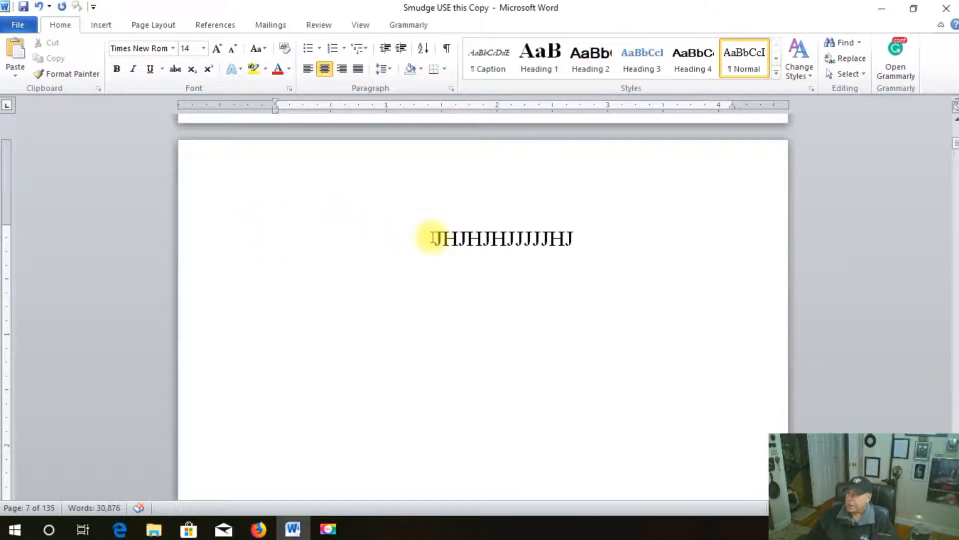
drag(435, 238, 594, 239)
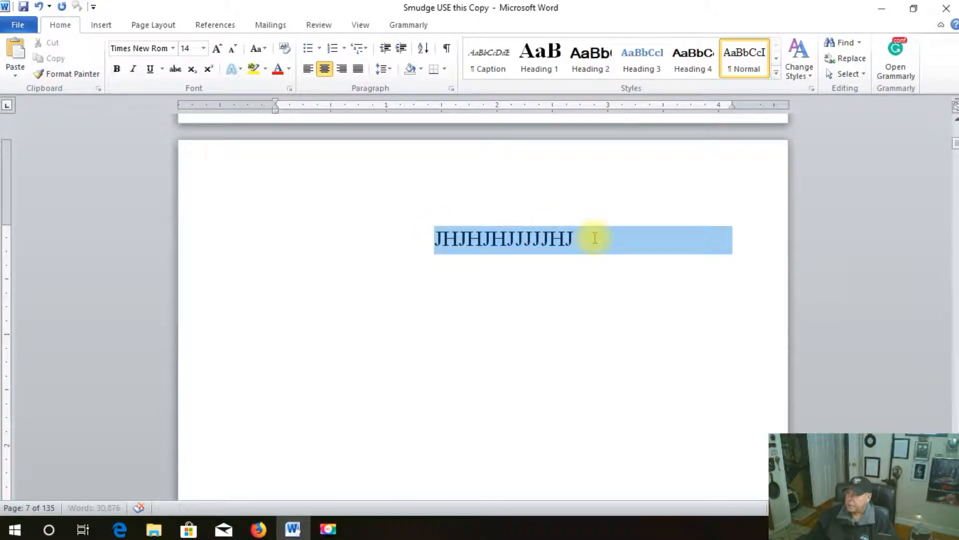
key(Delete)
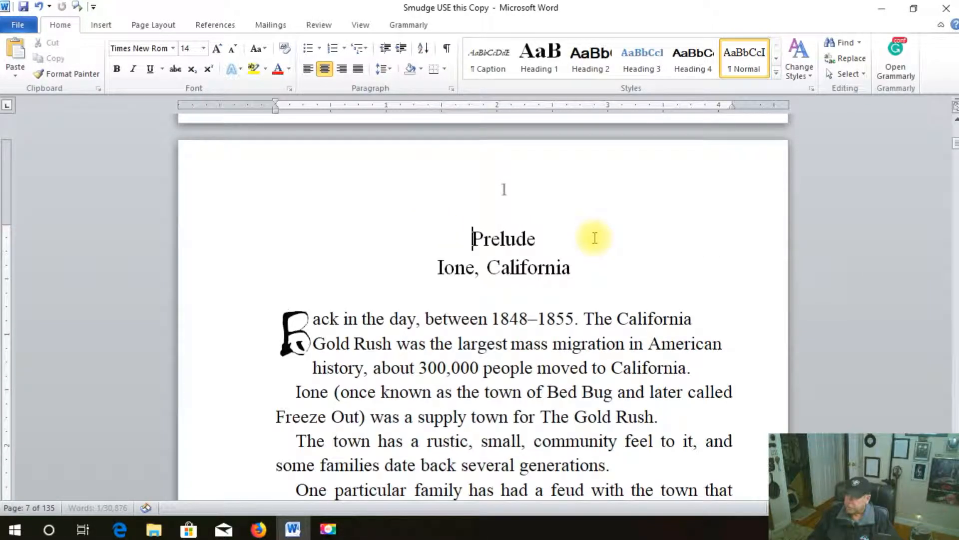
Step: Check the page layout around the Prelude and undo both the deletion and the filler text entry
scroll(595, 238, up, 15)
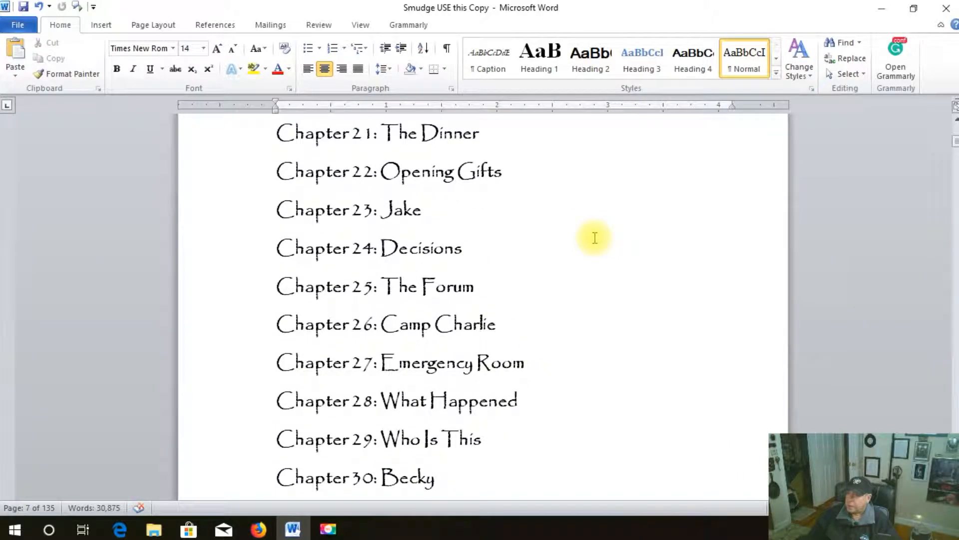
scroll(595, 238, down, 18)
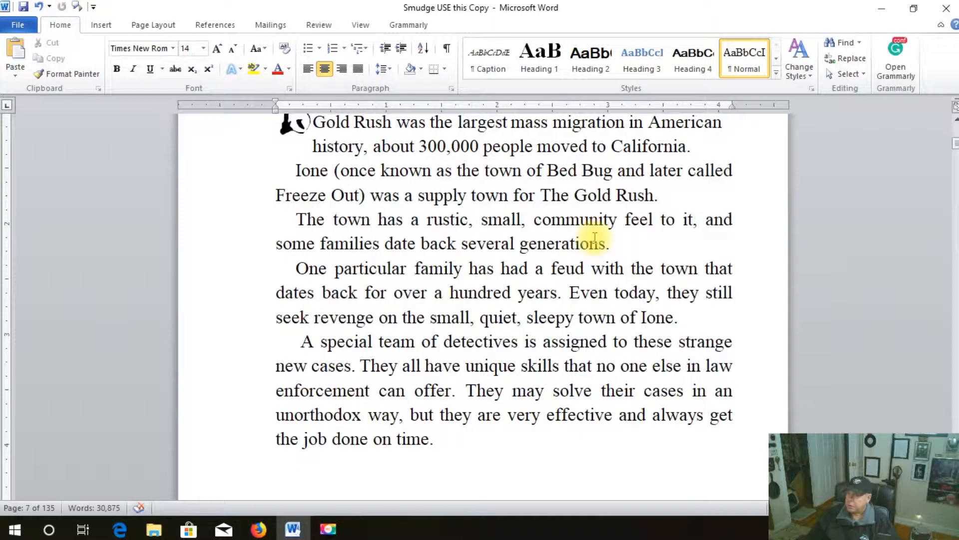
scroll(595, 238, down, 10)
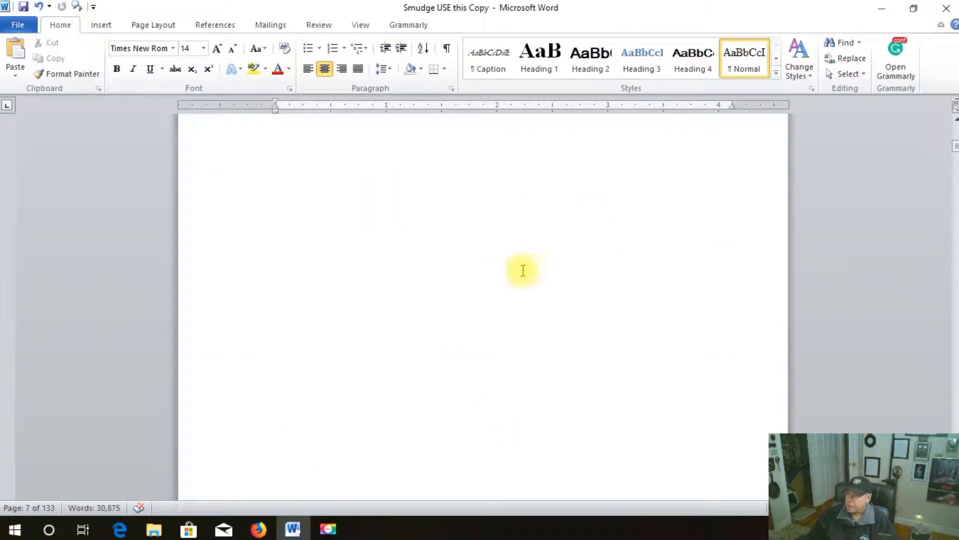
scroll(509, 250, down, 10)
scroll(489, 316, up, 8)
scroll(489, 314, up, 10)
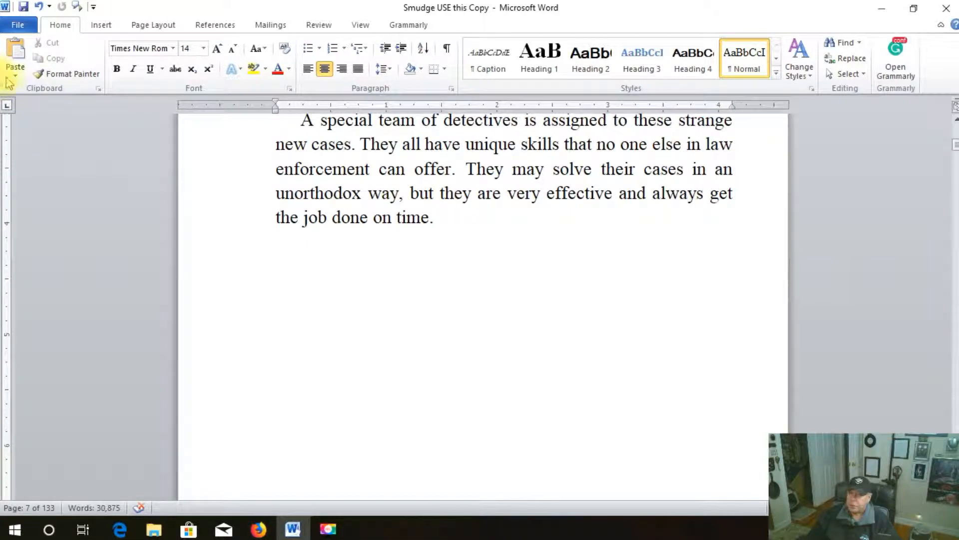
click(40, 7)
click(40, 7)
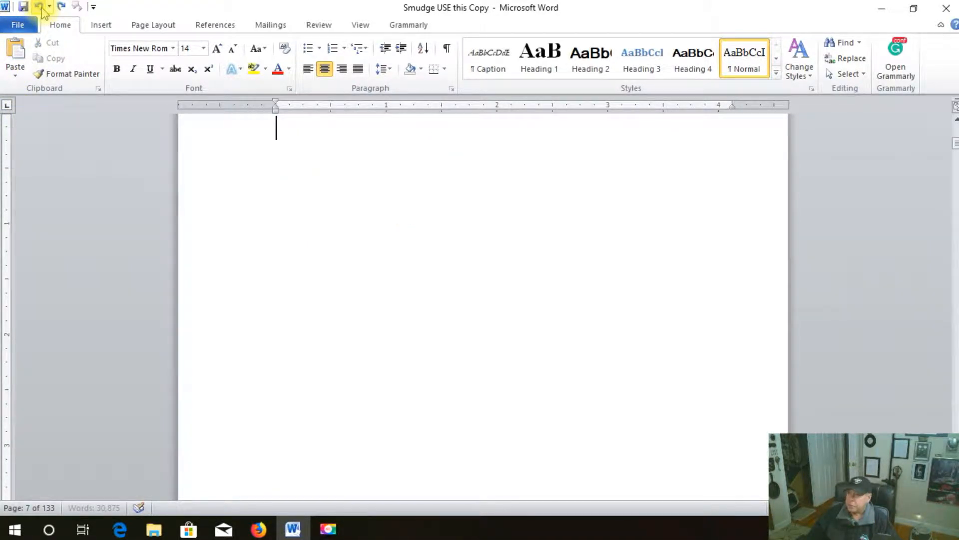
Step: Check the blank pages between the last entry of the table of contents and the Prelude
scroll(148, 229, up, 8)
scroll(148, 230, down, 10)
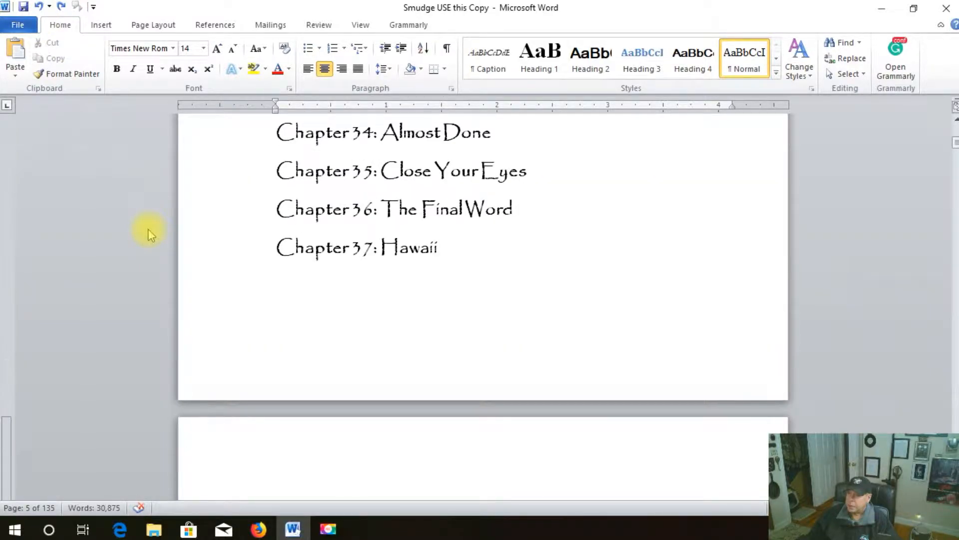
scroll(148, 233, up, 3)
scroll(148, 234, down, 15)
scroll(148, 234, up, 3)
scroll(148, 234, down, 3)
scroll(148, 234, up, 1)
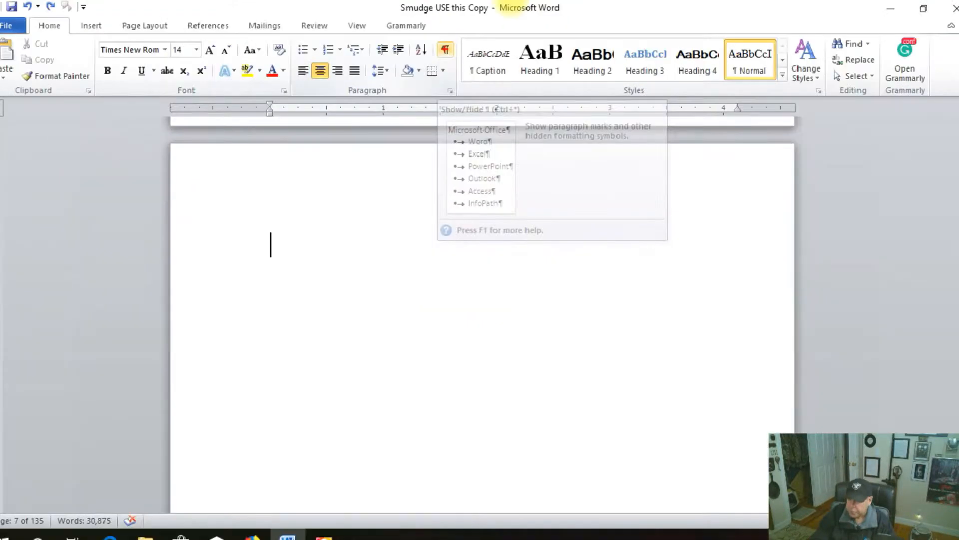
Step: Show the formatting marks and examine the breaks between the acknowledgements, table of contents and the blank page before the Prelude
click(447, 48)
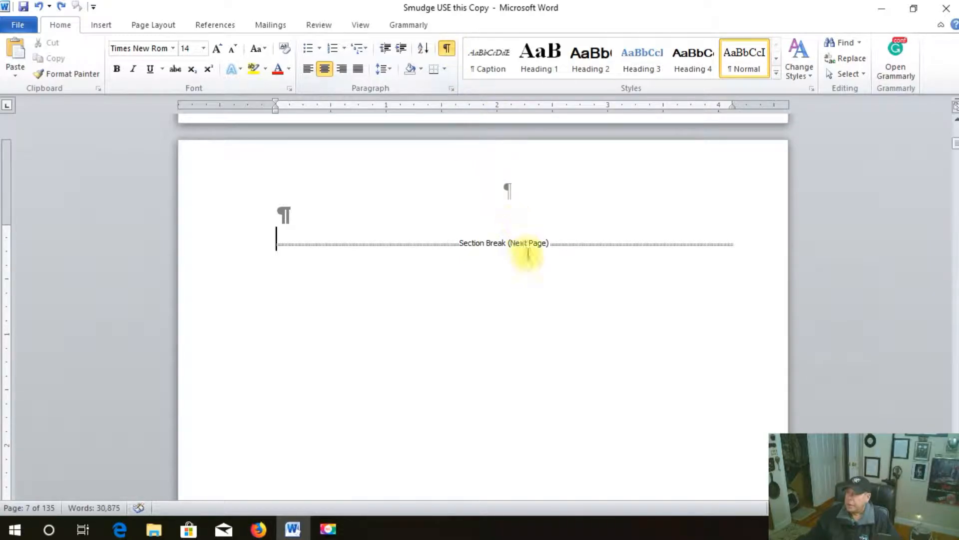
scroll(527, 255, up, 10)
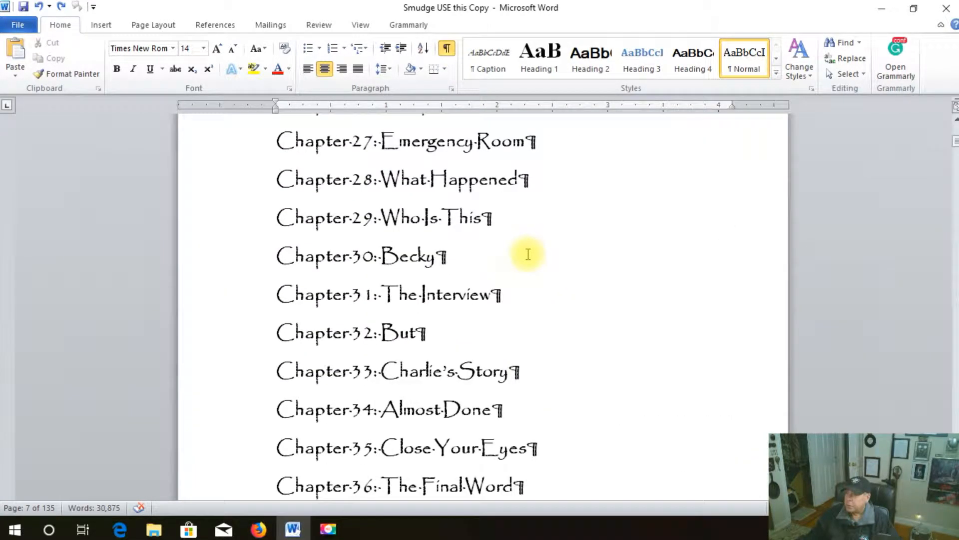
scroll(527, 254, up, 10)
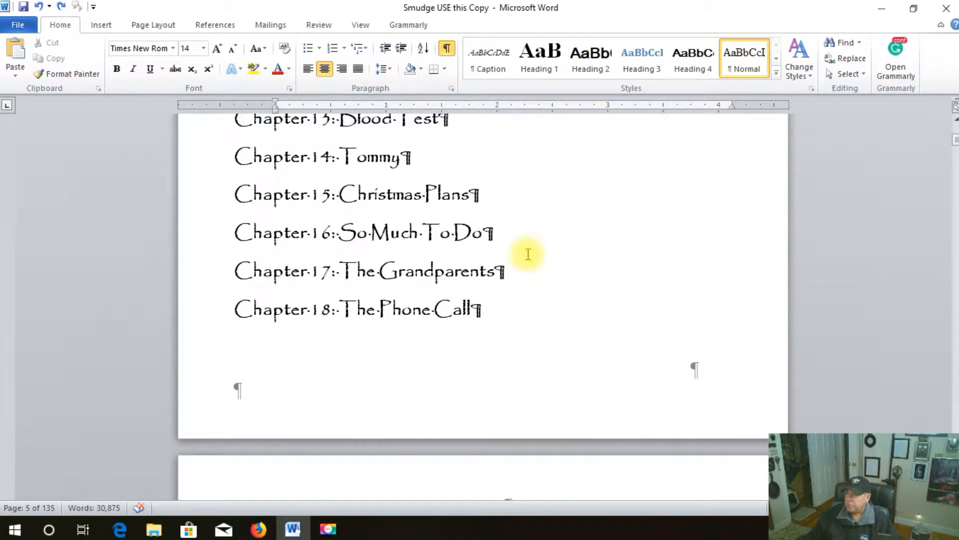
scroll(528, 254, up, 10)
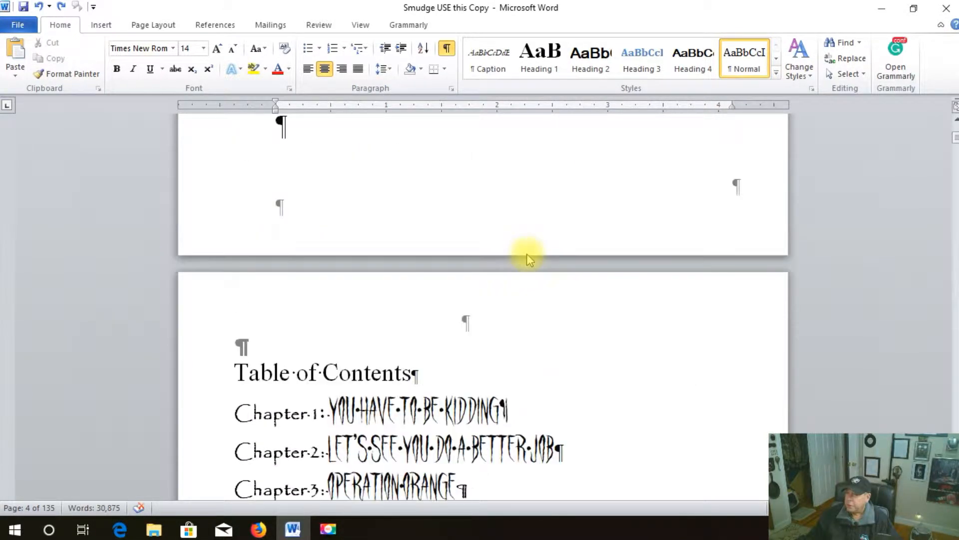
scroll(528, 254, up, 5)
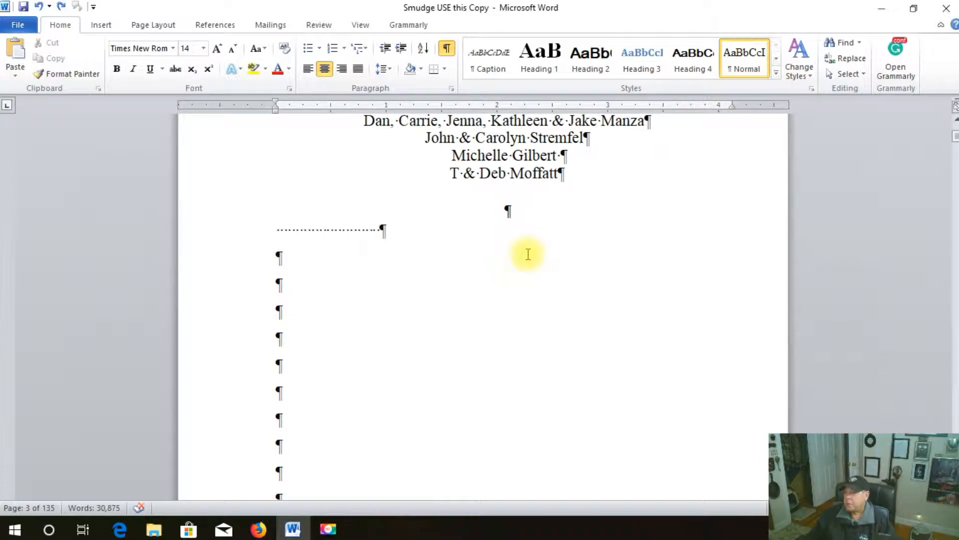
scroll(528, 254, down, 10)
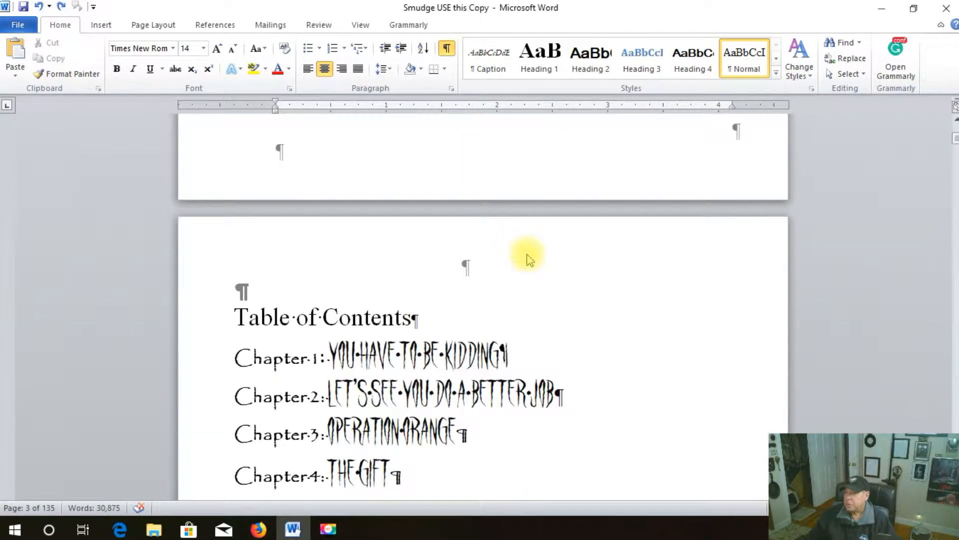
scroll(529, 254, down, 3)
scroll(528, 254, down, 8)
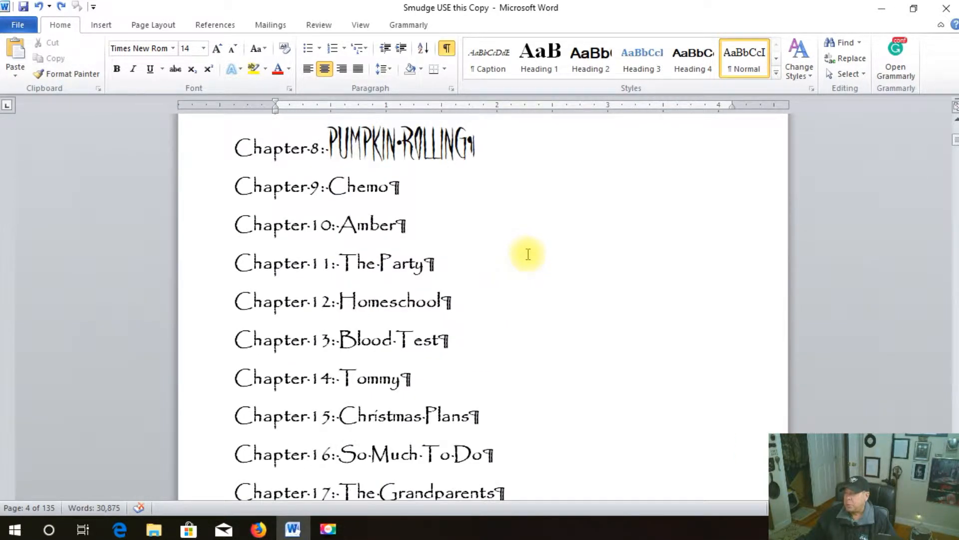
scroll(528, 256, down, 2)
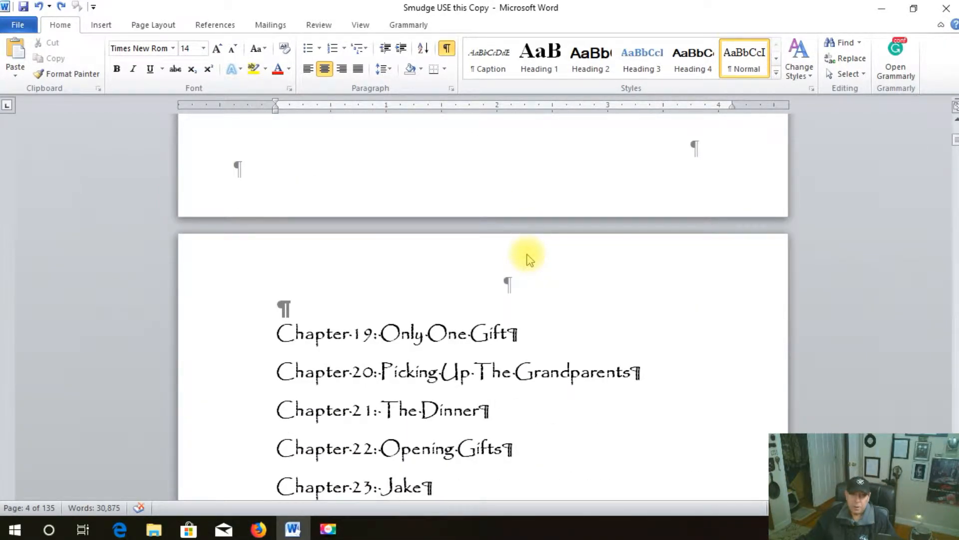
scroll(529, 256, down, 4)
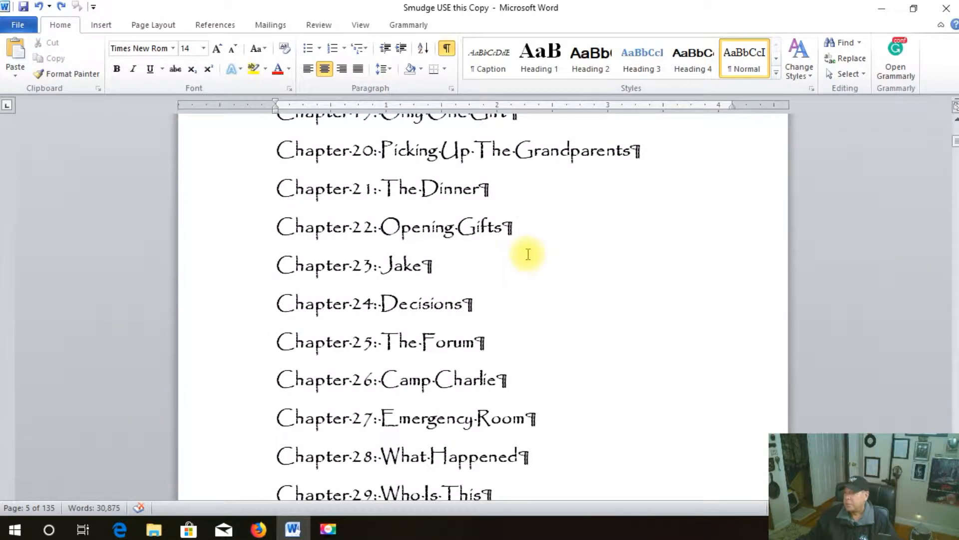
scroll(528, 254, down, 11)
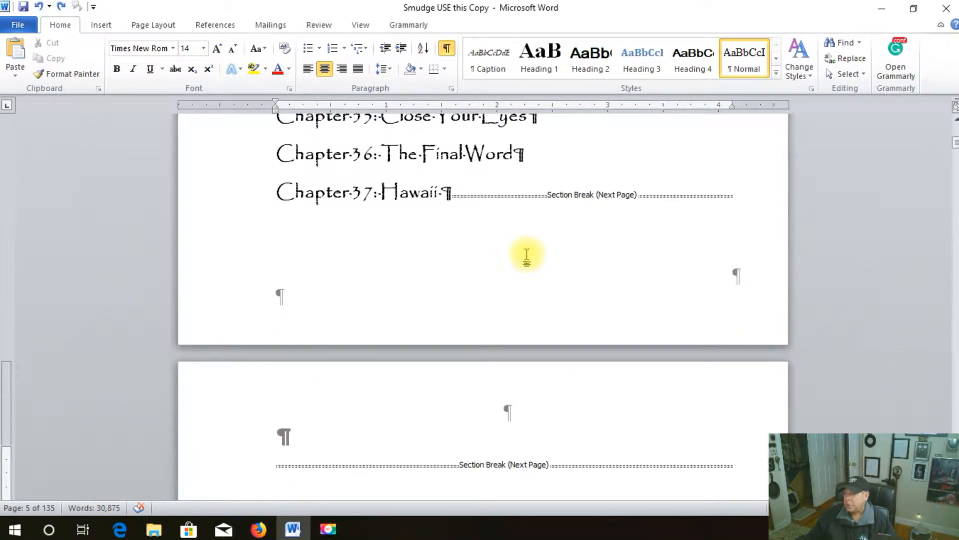
scroll(530, 259, down, 3)
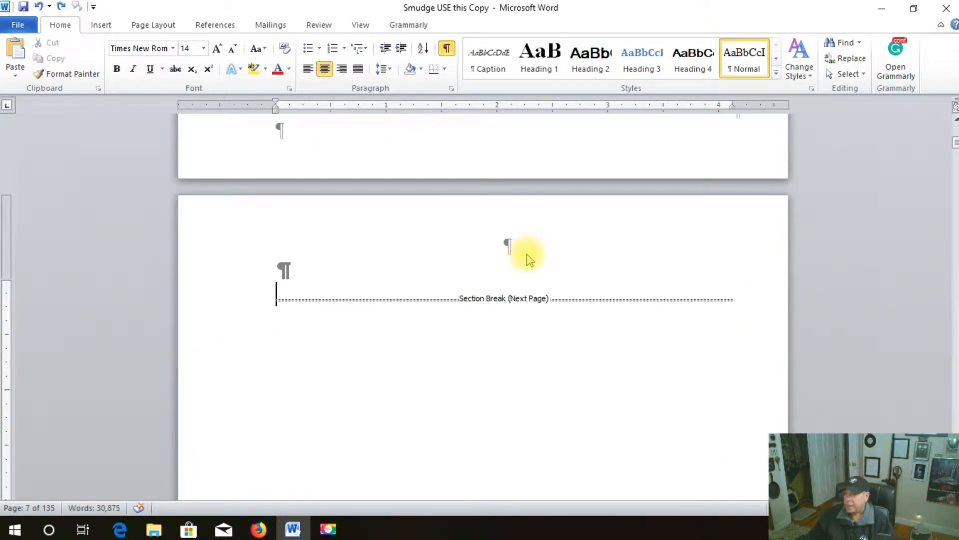
Step: Look back through the table of contents and acknowledgements to the title page with the formatting marks shown
scroll(529, 258, up, 3)
scroll(376, 302, up, 20)
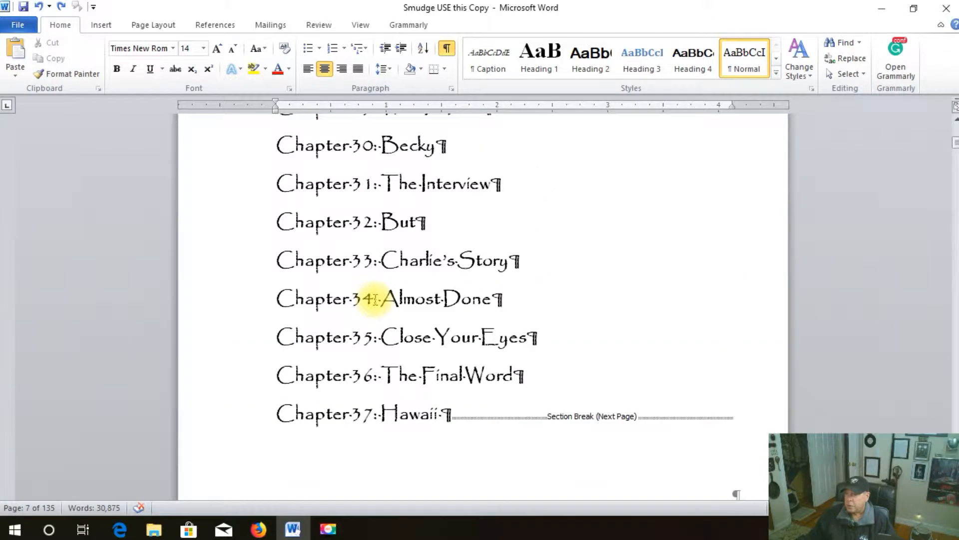
scroll(376, 300, up, 7)
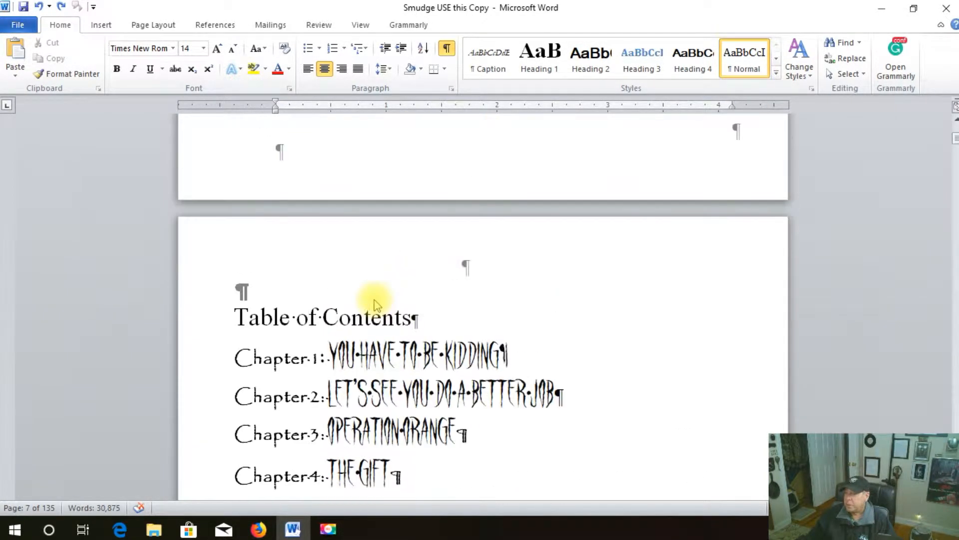
scroll(376, 302, up, 8)
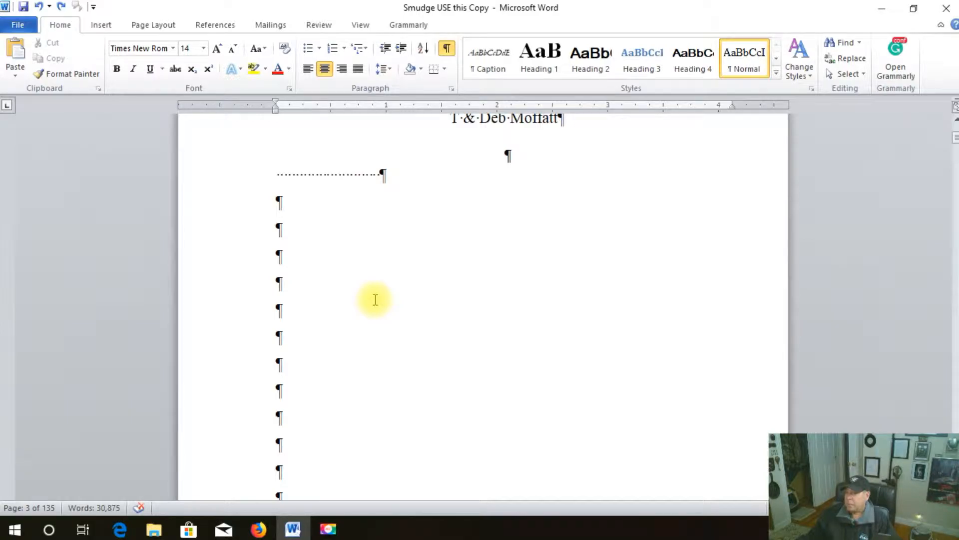
scroll(375, 300, up, 2)
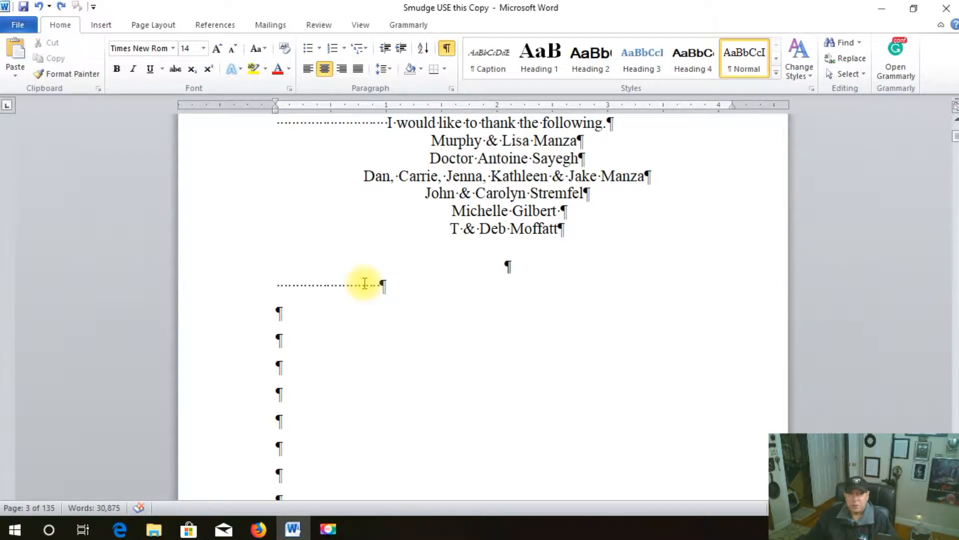
scroll(365, 283, up, 15)
scroll(364, 283, up, 10)
scroll(365, 281, down, 6)
scroll(352, 308, up, 6)
scroll(520, 300, down, 6)
scroll(439, 311, up, 5)
scroll(438, 309, up, 5)
Step: Review the pages from the photo credits to the Prelude for section breaks and blank pages
scroll(420, 317, down, 12)
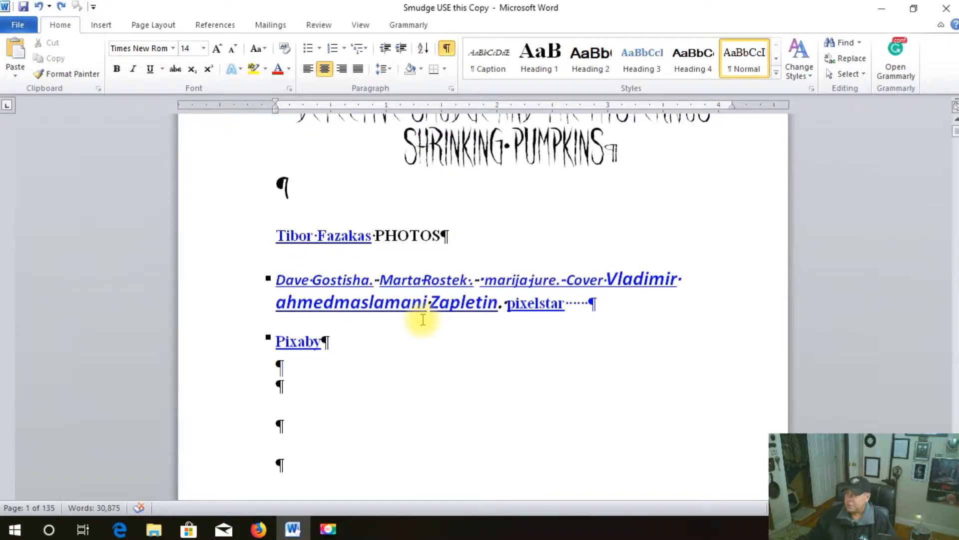
scroll(425, 318, down, 15)
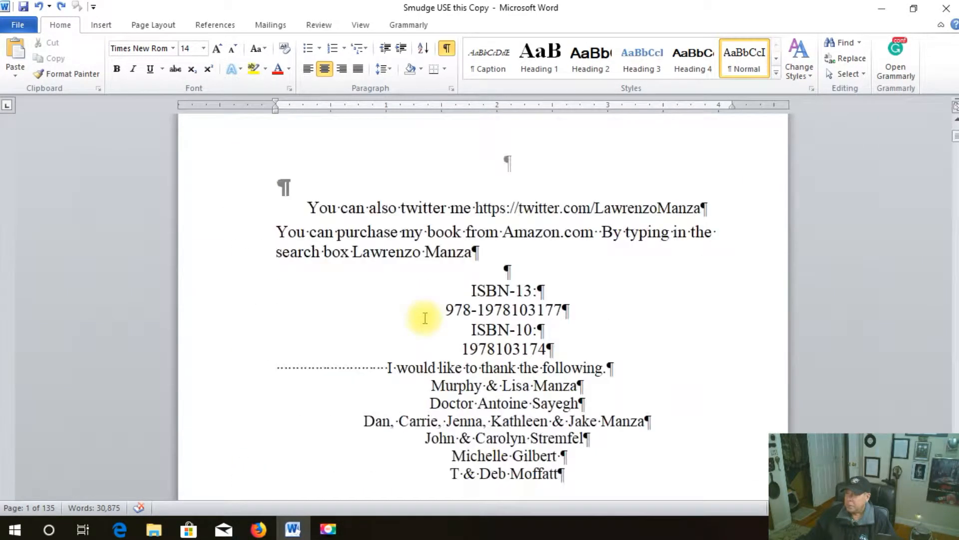
scroll(424, 318, down, 20)
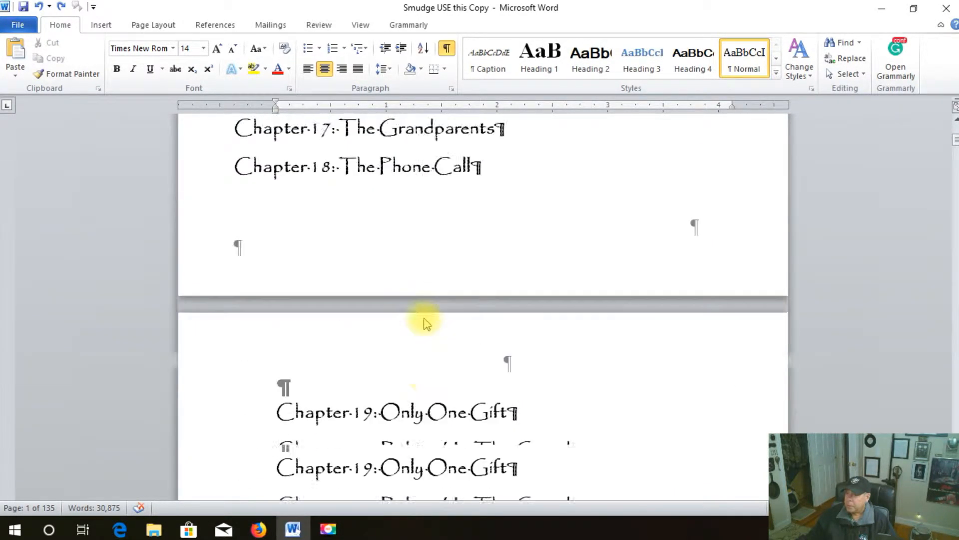
scroll(424, 319, down, 5)
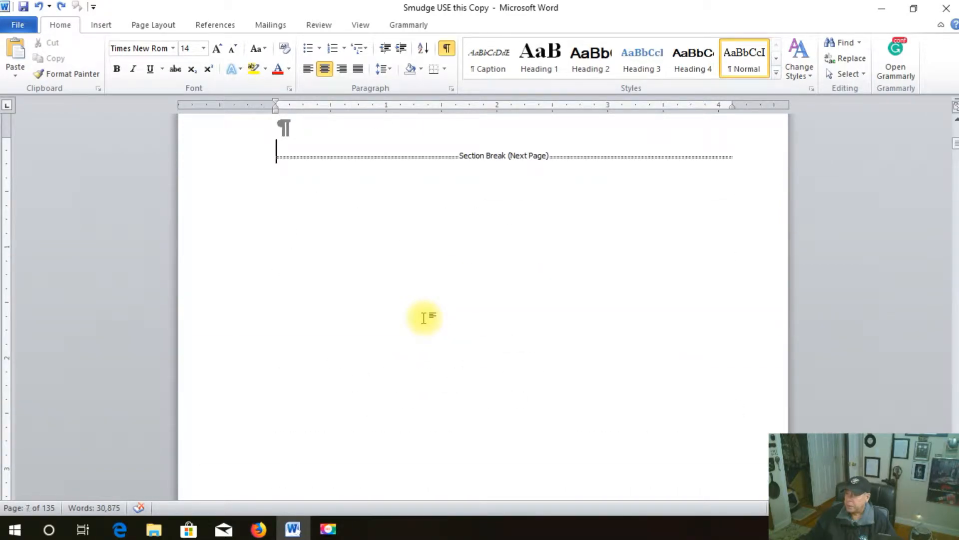
scroll(424, 318, down, 10)
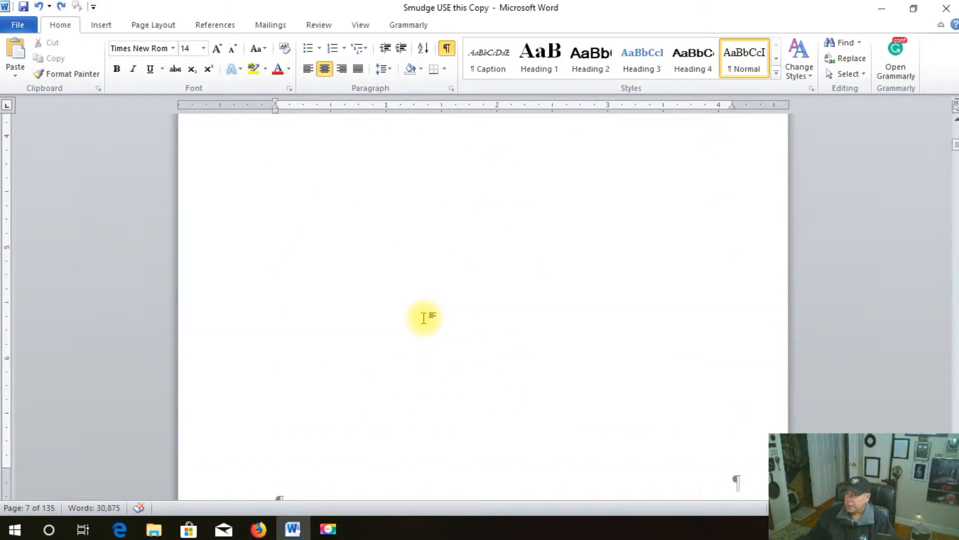
scroll(454, 367, down, 2)
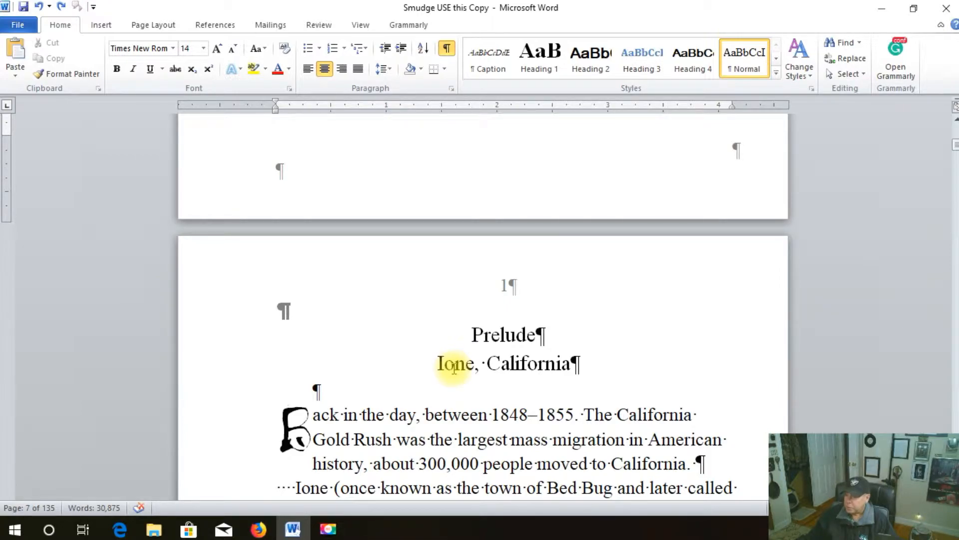
Step: Enter "J" before the section break on the blank page preceding the Prelude, delete both together, and undo the deletion and the entry
scroll(443, 333, up, 8)
scroll(442, 335, up, 4)
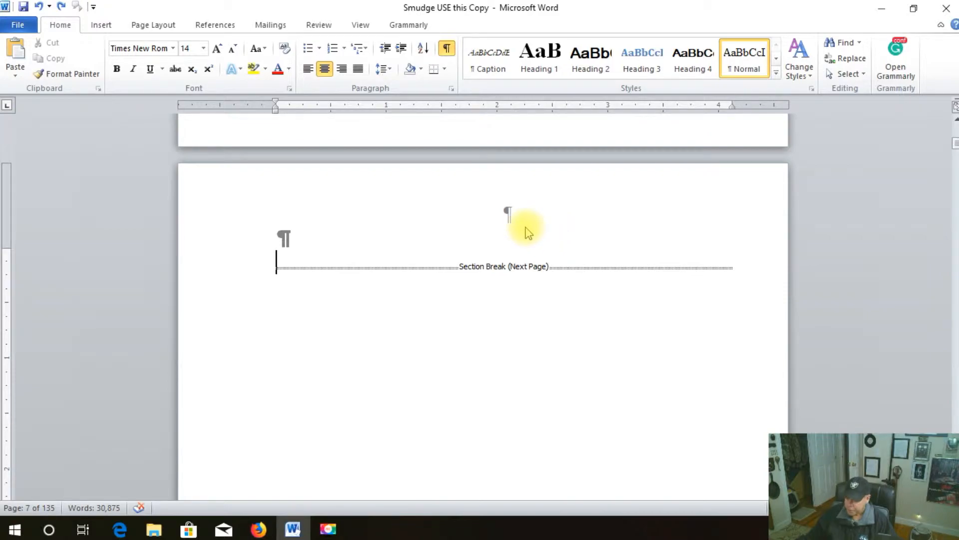
text(J)
click(506, 259)
drag(503, 261, 525, 261)
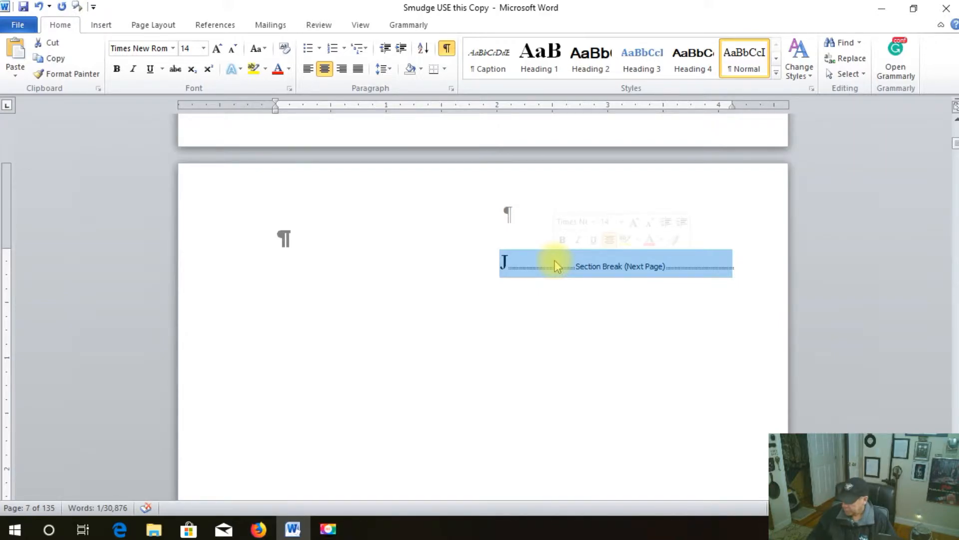
key(Delete)
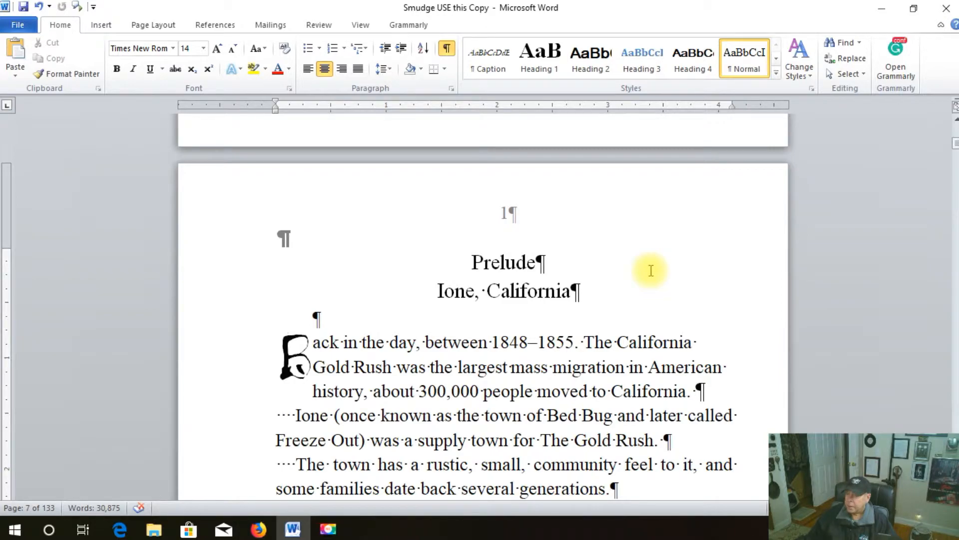
click(39, 7)
click(39, 7)
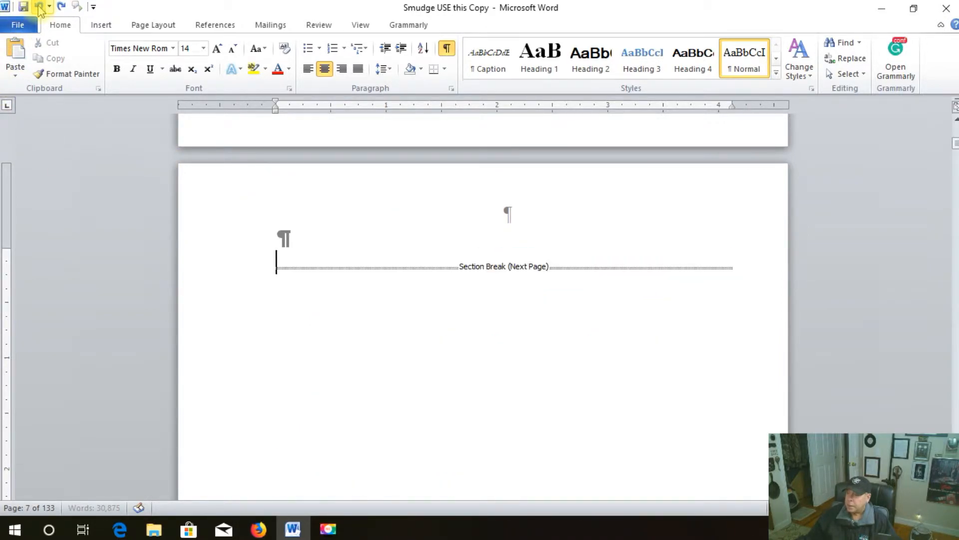
Step: Enter "J" before the blank page's section break, delete both together, check the pages around the Prelude, and hide the formatting marks
text(J)
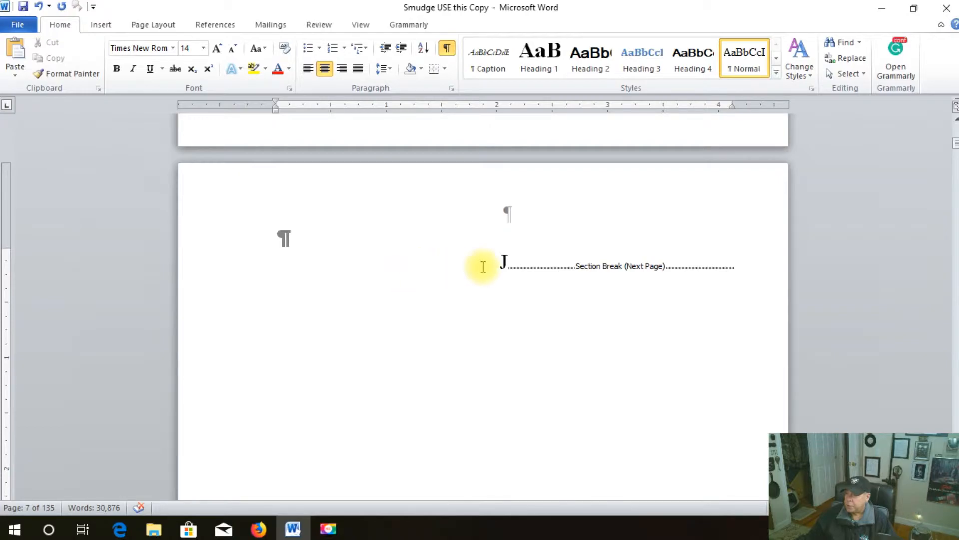
drag(500, 261, 552, 262)
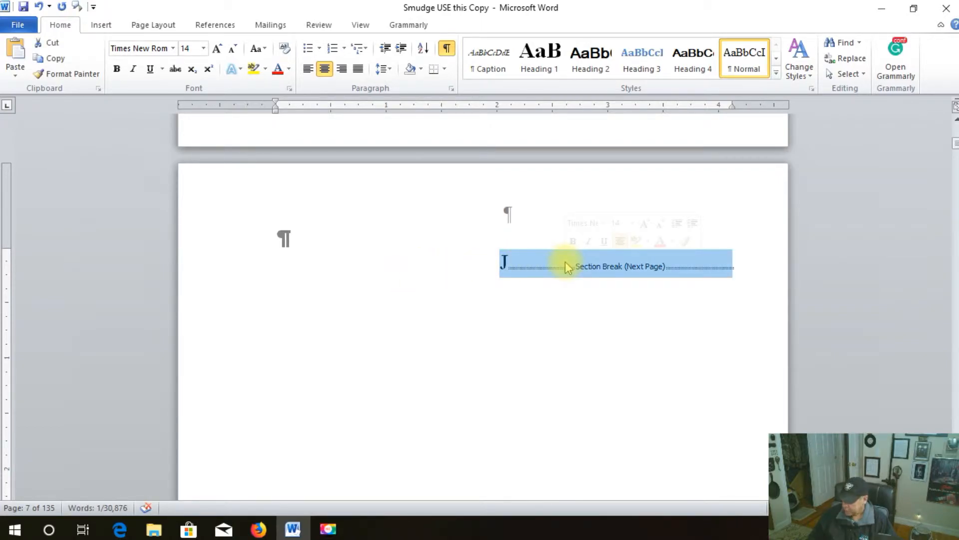
key(Delete)
scroll(570, 261, up, 3)
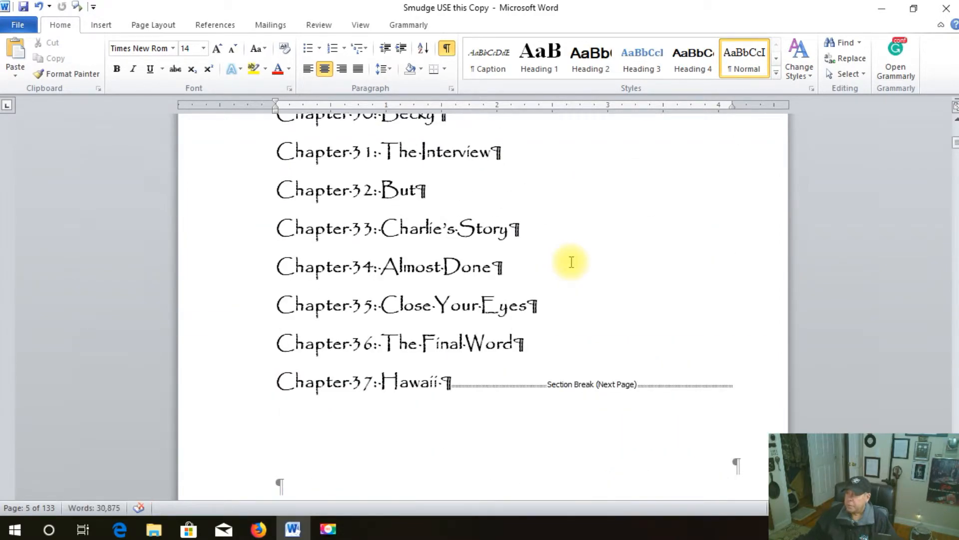
scroll(570, 261, down, 2)
scroll(570, 262, down, 5)
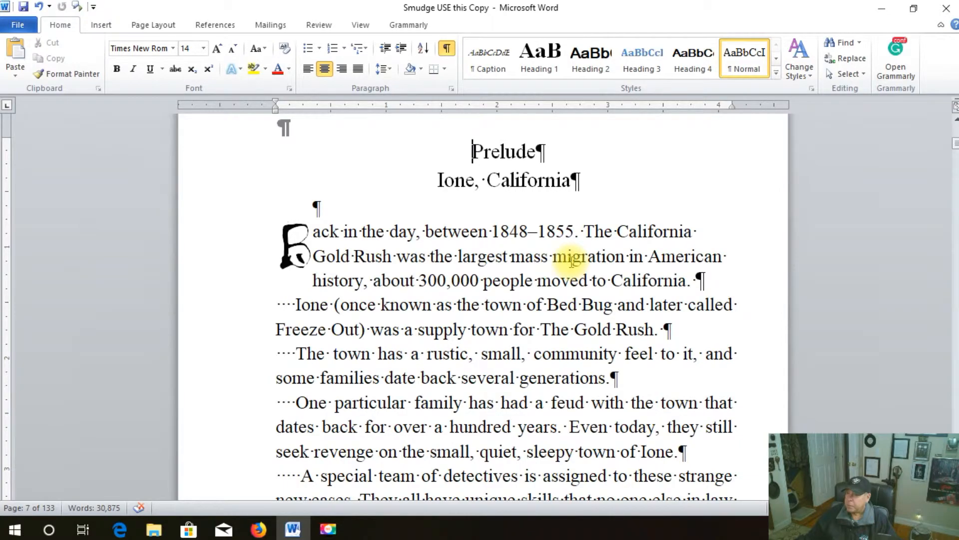
click(447, 49)
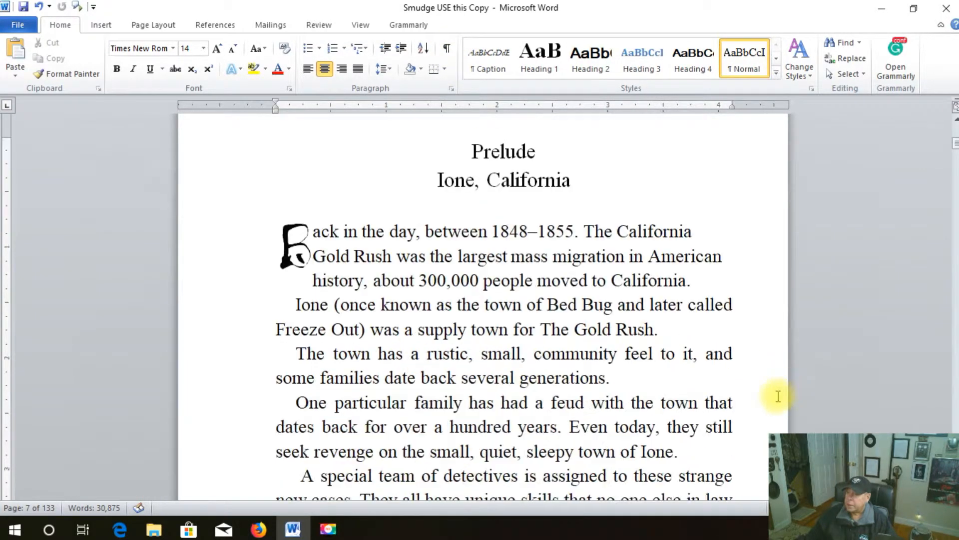
Step: Check the layout of the pages following the Prelude and return to the table of contents
scroll(778, 396, down, 15)
scroll(703, 389, down, 15)
scroll(702, 385, down, 20)
scroll(700, 386, down, 2)
scroll(698, 388, up, 3)
scroll(694, 381, down, 6)
scroll(666, 414, up, 8)
scroll(670, 416, up, 20)
scroll(670, 416, up, 20)
scroll(669, 416, up, 20)
scroll(670, 416, up, 20)
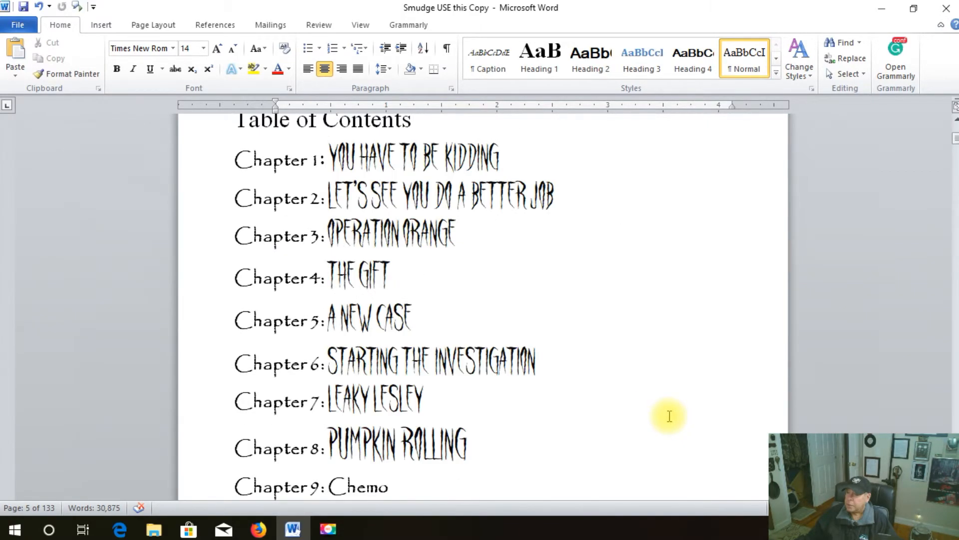